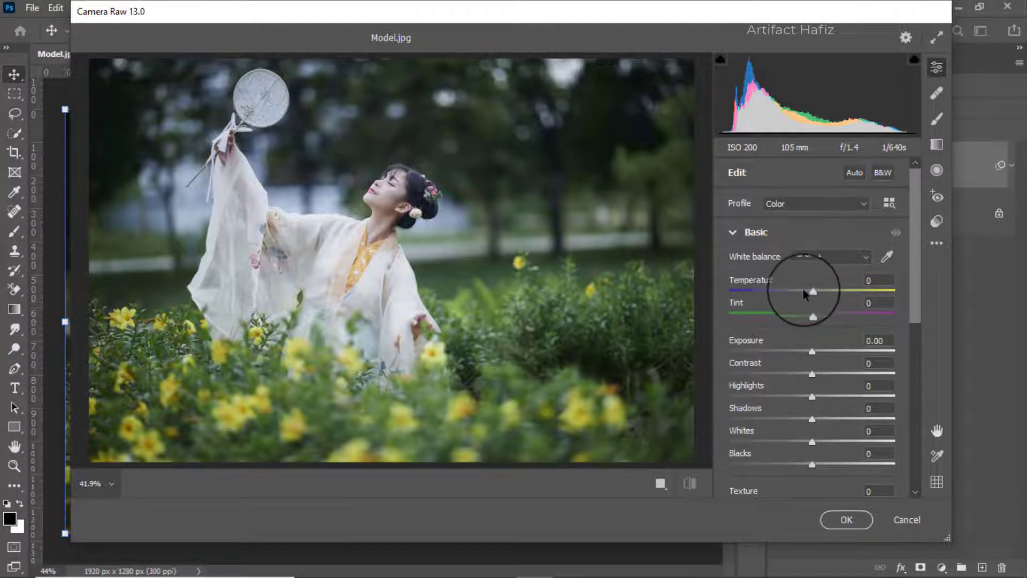
Step: Adjust the photo's white balance by setting Temperature to +2 and Tint to -3
{"action": "left_click", "coordinate": [812, 291]}
{"action": "left_click_drag", "start_coordinate": [812, 293], "coordinate": [814, 294]}
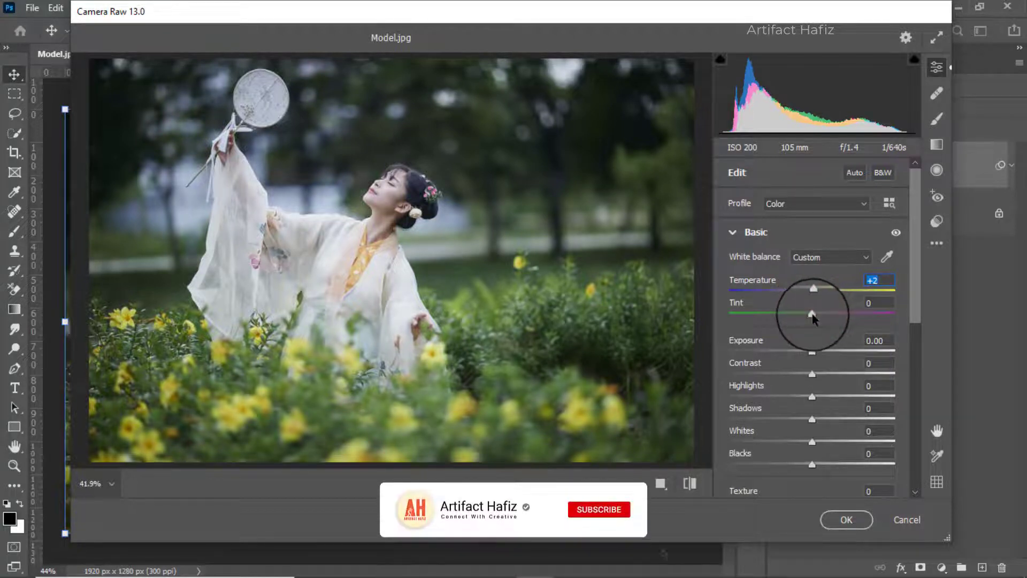
{"action": "left_click_drag", "start_coordinate": [812, 316], "coordinate": [810, 315]}
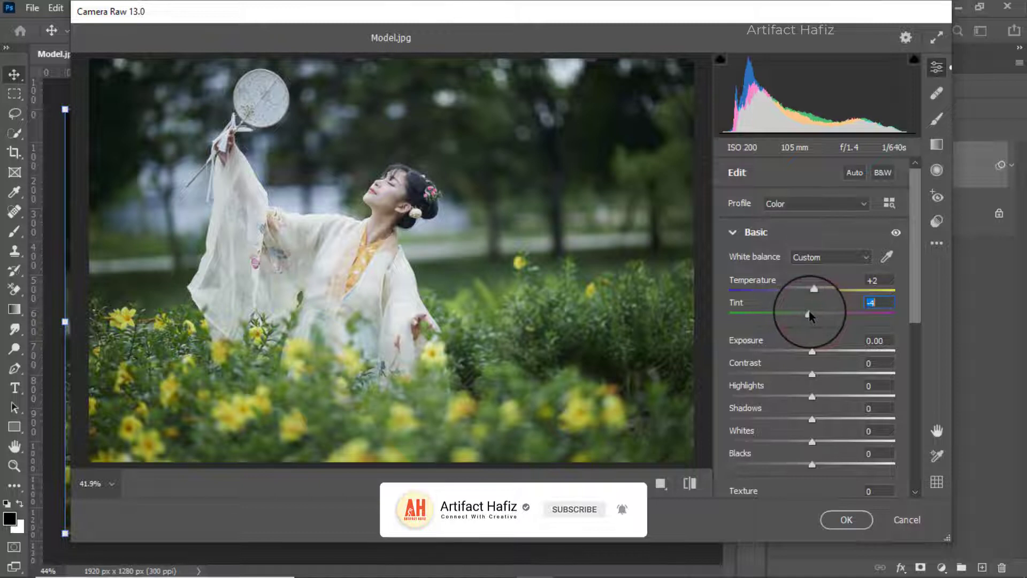
Step: Adjust the photo's basic tone with Exposure at -0.40, Contrast at +2 and Highlights at -54
{"action": "scroll", "coordinate": [807, 312], "scroll_direction": "down", "scroll_amount": 2}
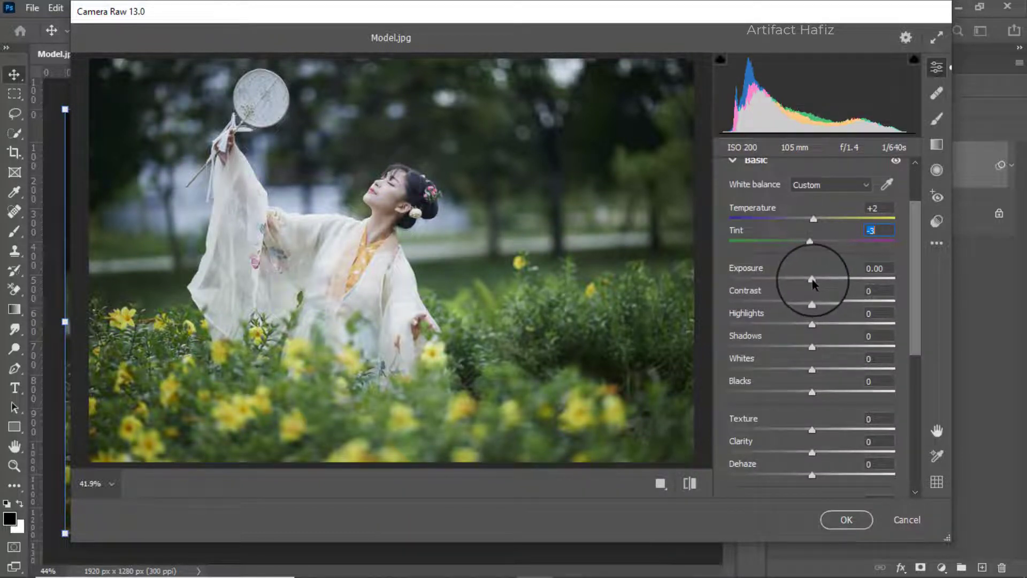
{"action": "left_click_drag", "start_coordinate": [812, 282], "coordinate": [806, 285]}
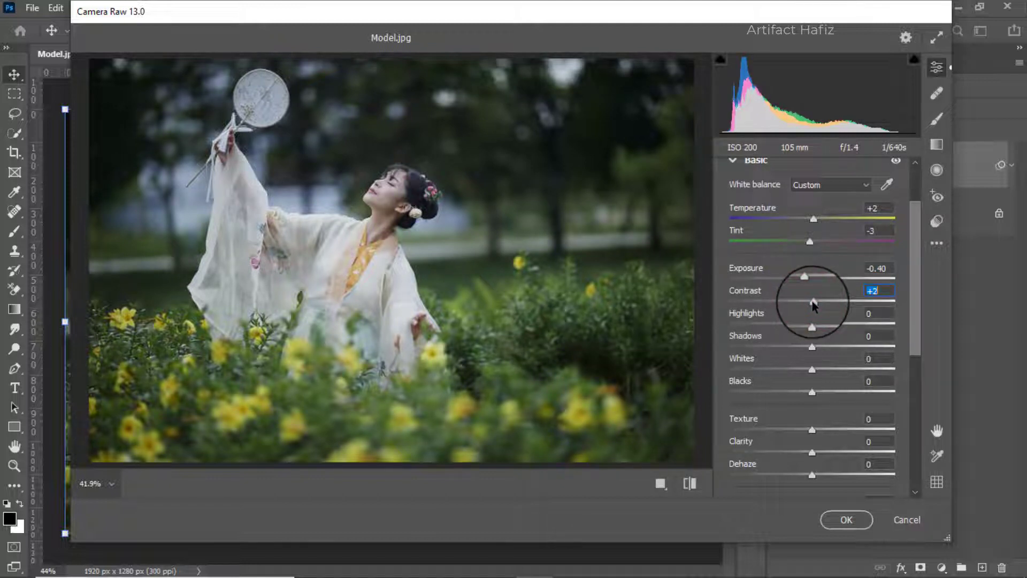
{"action": "scroll", "coordinate": [813, 309], "scroll_direction": "down", "scroll_amount": 1}
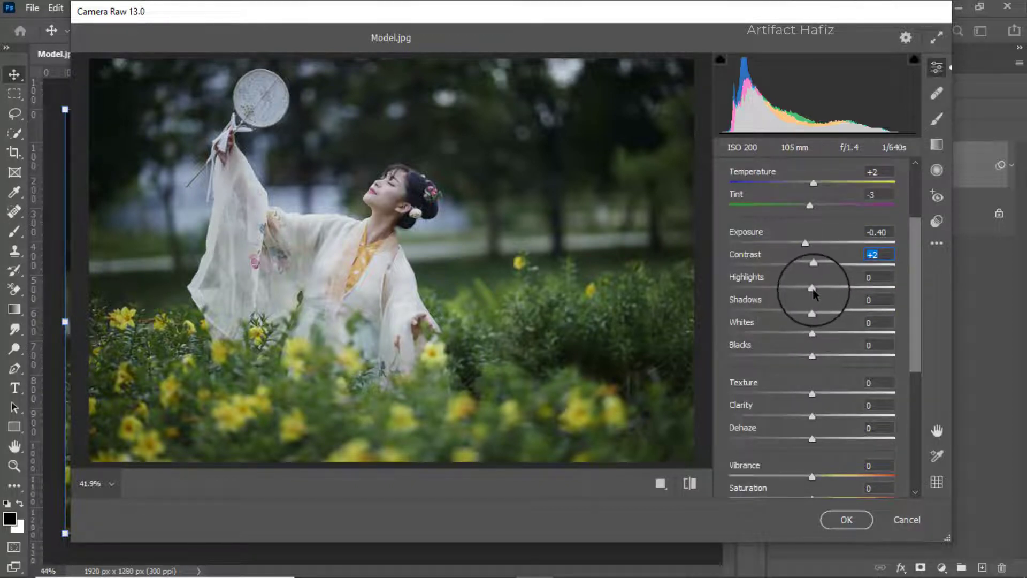
{"action": "left_click_drag", "start_coordinate": [813, 287], "coordinate": [769, 302]}
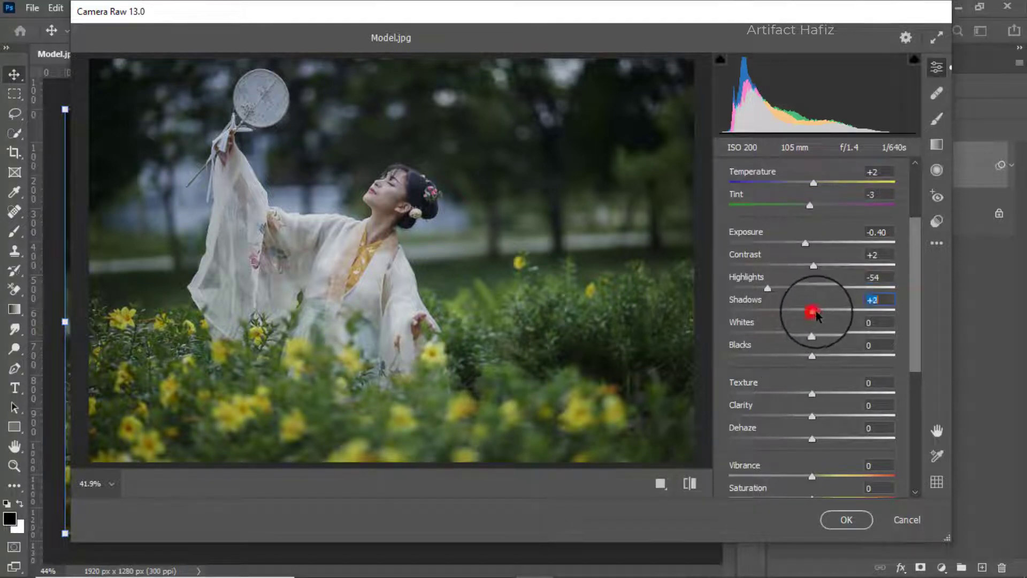
Step: Lighten the photo's dark areas by setting Shadows to +9
{"action": "mouse_move", "coordinate": [813, 312]}
{"action": "left_mouse_down"}
{"action": "mouse_move", "coordinate": [834, 309]}
{"action": "mouse_move", "coordinate": [816, 315]}
{"action": "left_mouse_up"}
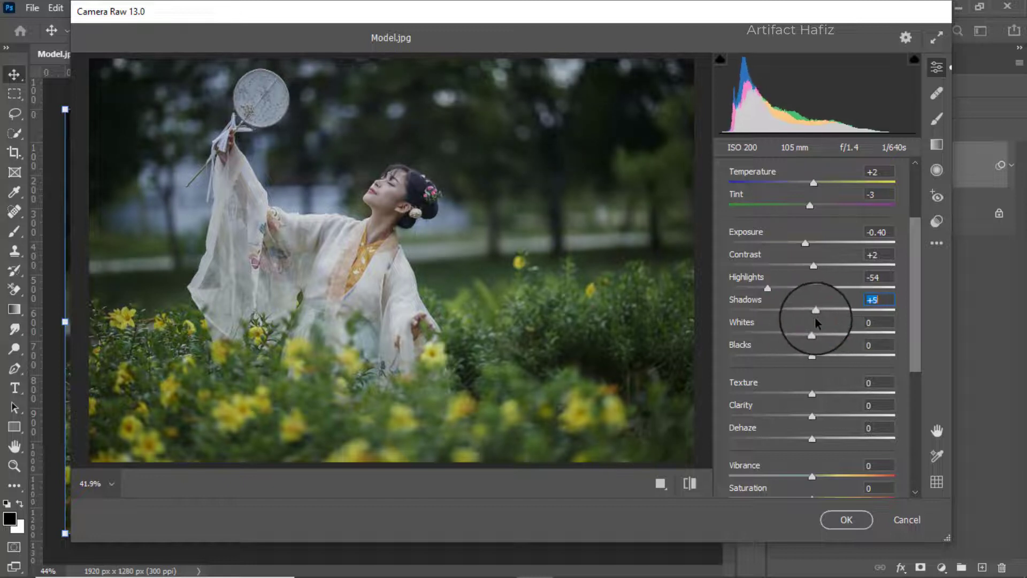
{"action": "key", "text": "Up"}
{"action": "key", "text": "Up"}
{"action": "key", "text": "Up"}
{"action": "key", "text": "Up"}
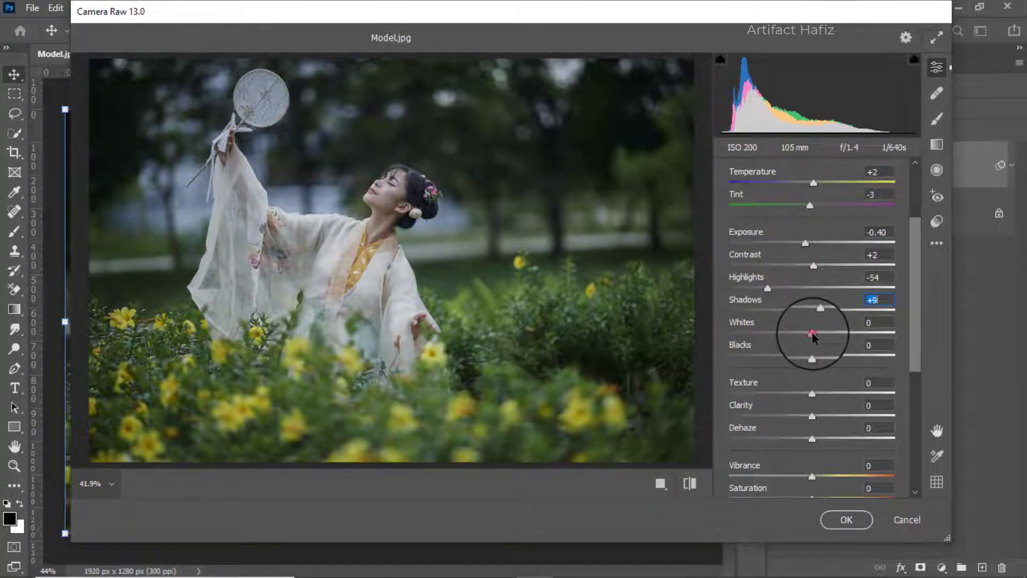
Step: Set the photo's Whites to +50 and Blacks to +6
{"action": "left_click_drag", "start_coordinate": [812, 334], "coordinate": [856, 339]}
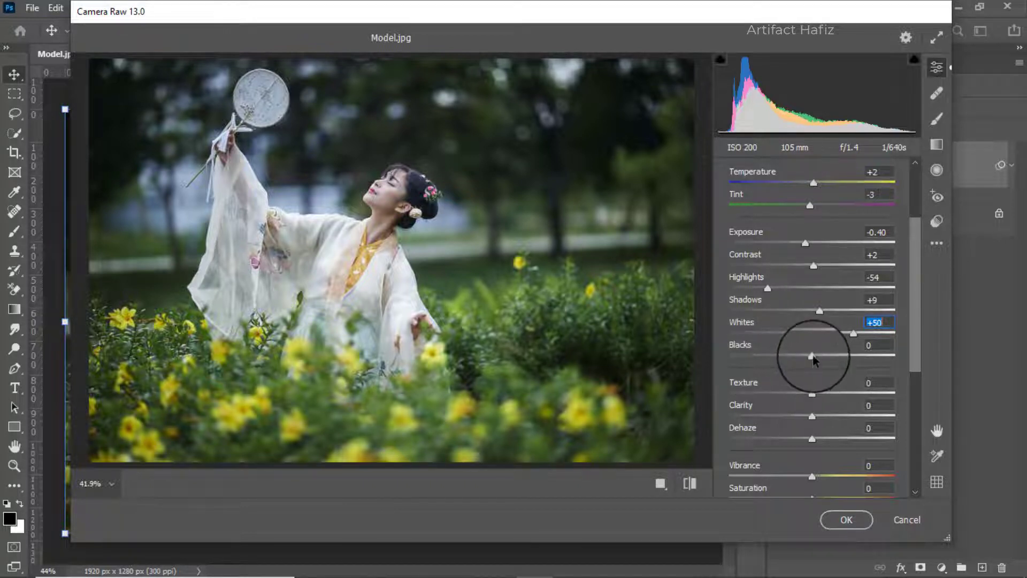
{"action": "mouse_move", "coordinate": [812, 357]}
{"action": "left_mouse_down"}
{"action": "mouse_move", "coordinate": [851, 356]}
{"action": "mouse_move", "coordinate": [821, 357]}
{"action": "left_mouse_up"}
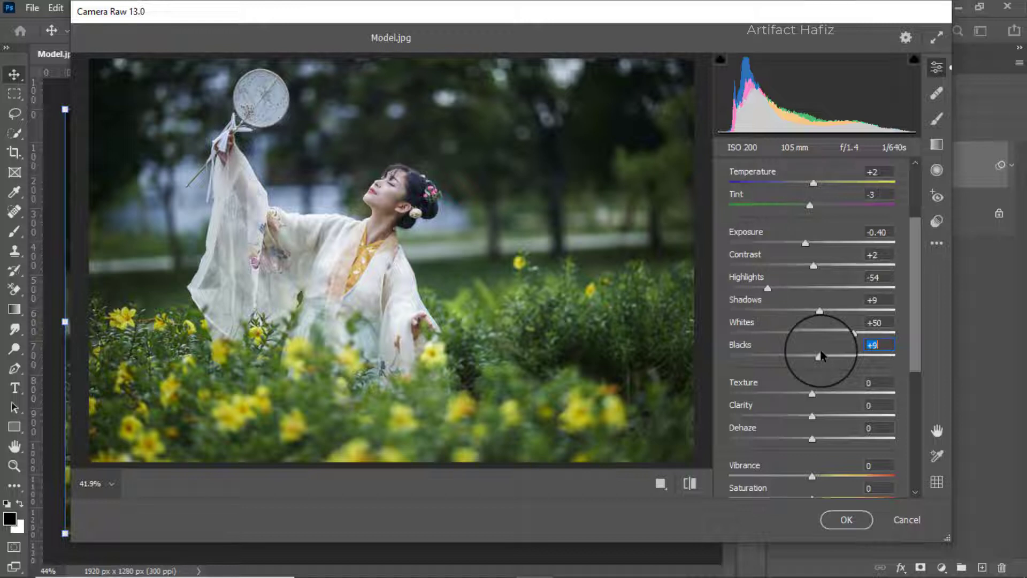
{"action": "mouse_move", "coordinate": [822, 356]}
{"action": "left_mouse_down"}
{"action": "mouse_move", "coordinate": [788, 356]}
{"action": "mouse_move", "coordinate": [835, 356]}
{"action": "mouse_move", "coordinate": [820, 363]}
{"action": "left_mouse_up"}
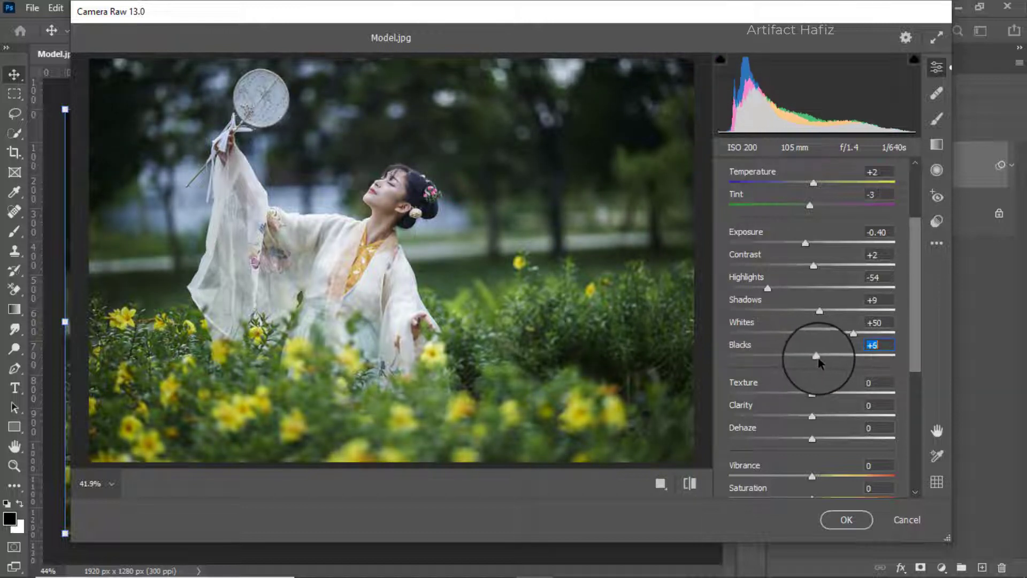
Step: Set the photo's Texture to +1, Clarity to +2 and Dehaze to +12
{"action": "scroll", "coordinate": [785, 357], "scroll_direction": "down", "scroll_amount": 3}
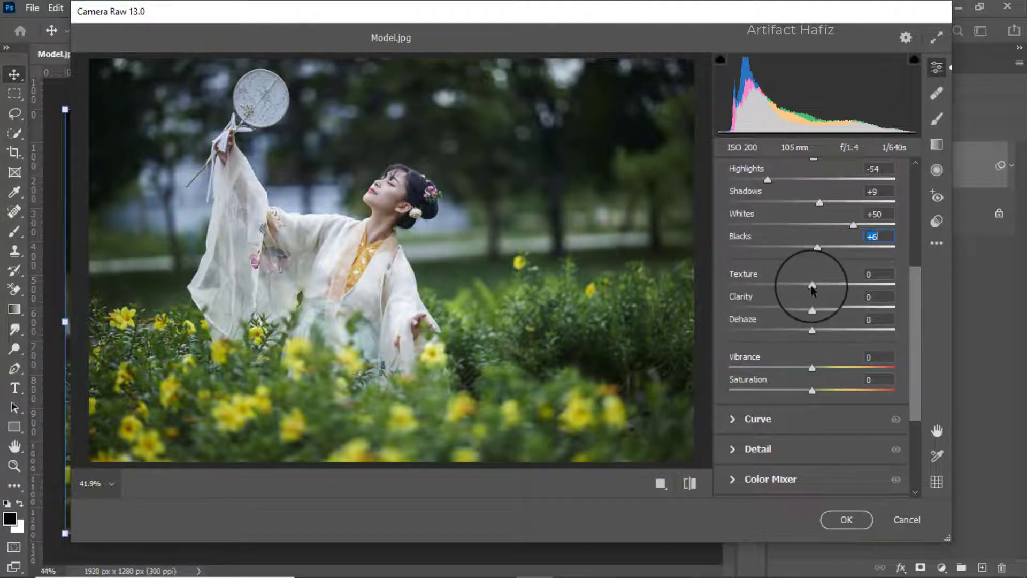
{"action": "left_click_drag", "start_coordinate": [811, 284], "coordinate": [815, 311]}
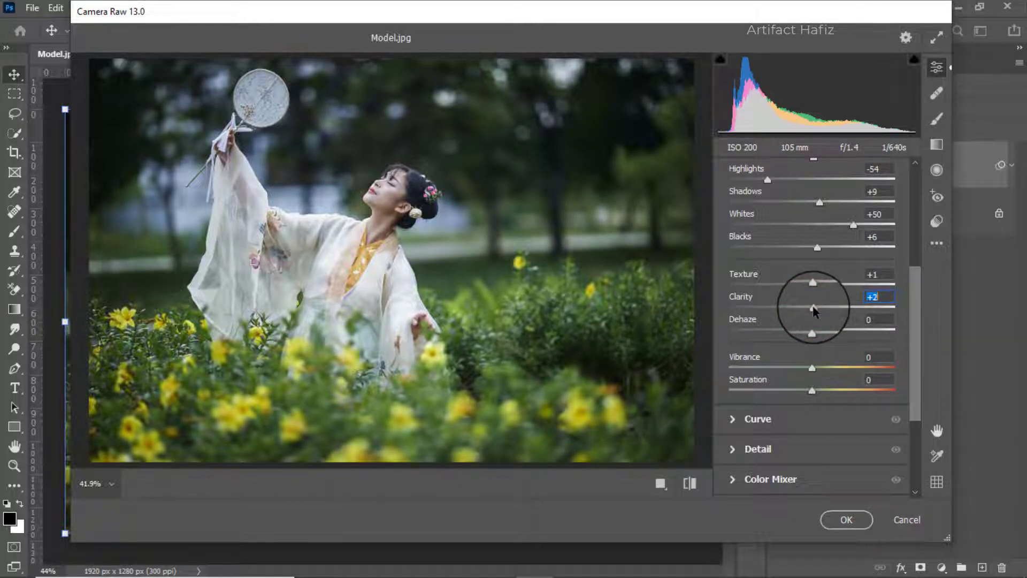
{"action": "scroll", "coordinate": [814, 311], "scroll_direction": "down", "scroll_amount": 1}
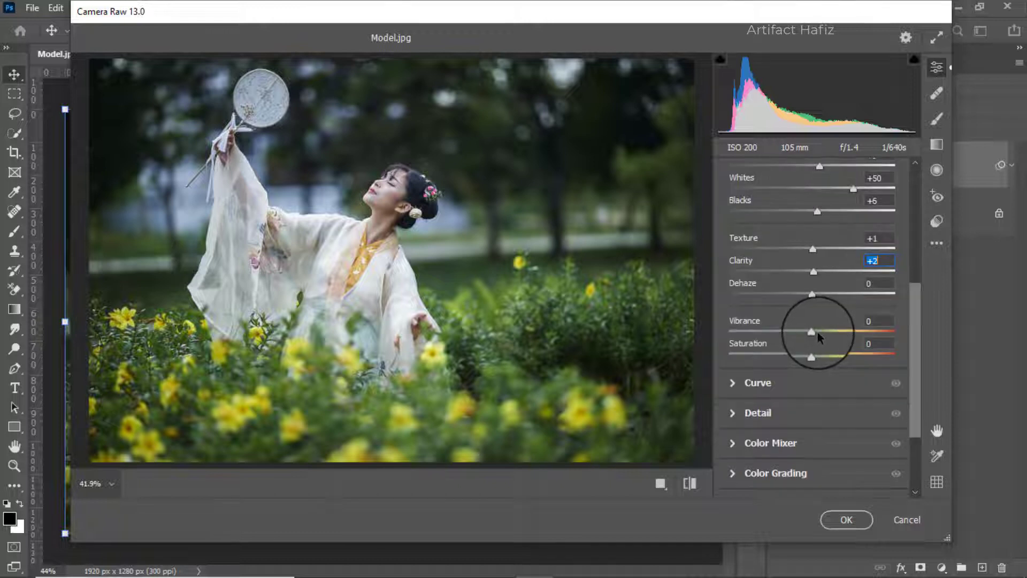
{"action": "left_click", "coordinate": [819, 296]}
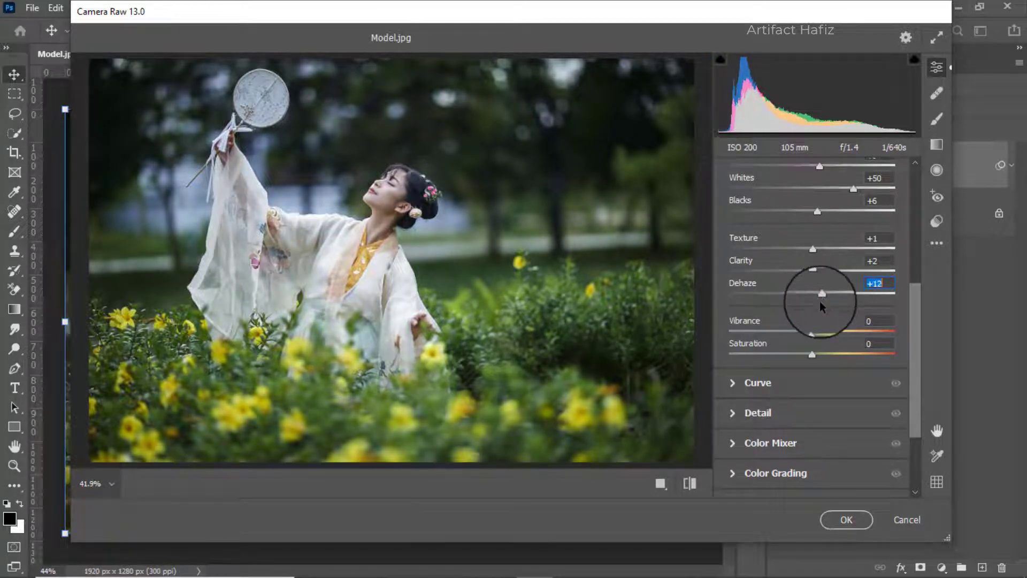
Step: Set the photo's Vibrance to +44 and Saturation to -8
{"action": "scroll", "coordinate": [822, 300], "scroll_direction": "down", "scroll_amount": 3}
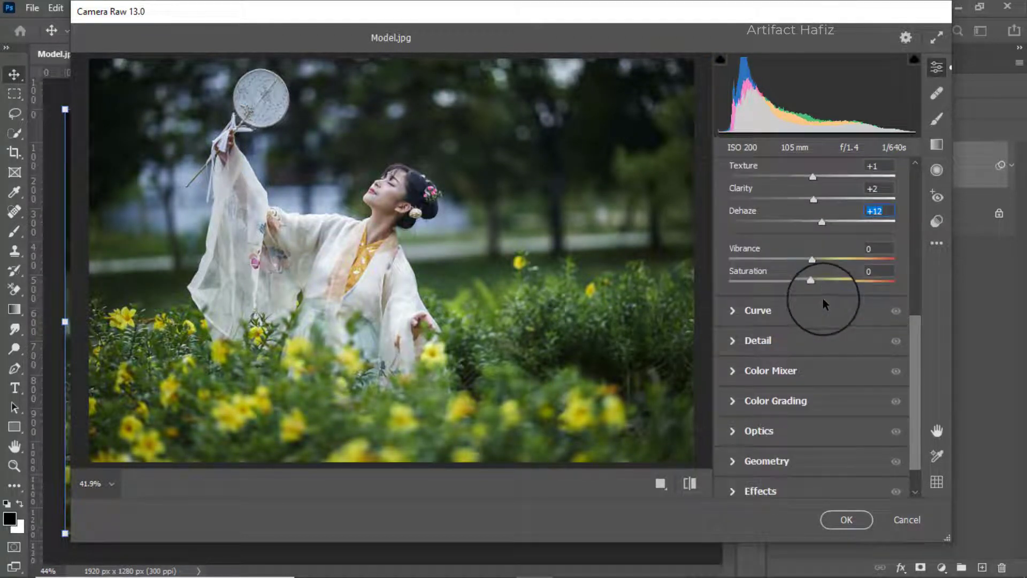
{"action": "scroll", "coordinate": [823, 304], "scroll_direction": "down", "scroll_amount": 1}
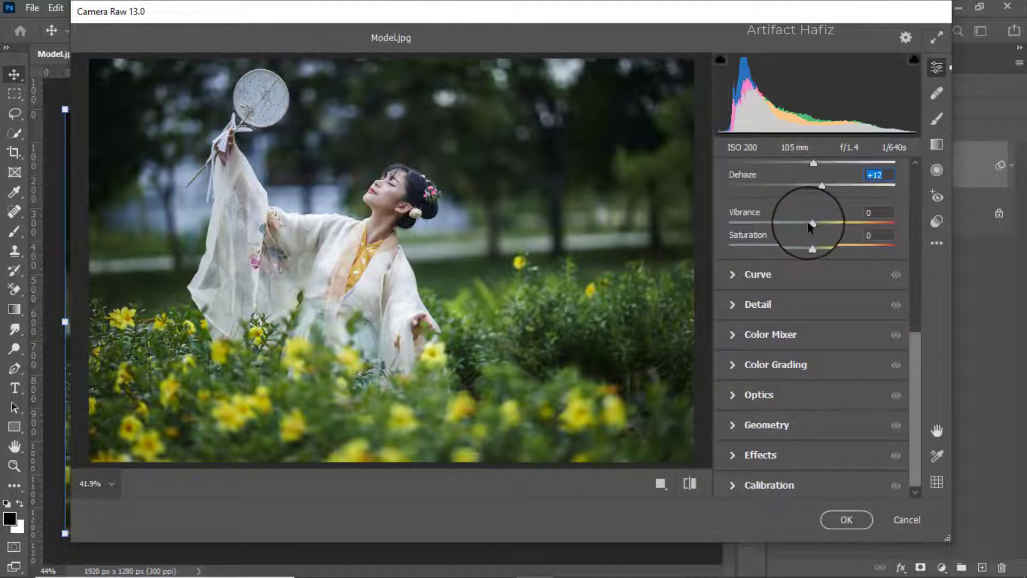
{"action": "left_click_drag", "start_coordinate": [810, 226], "coordinate": [849, 227]}
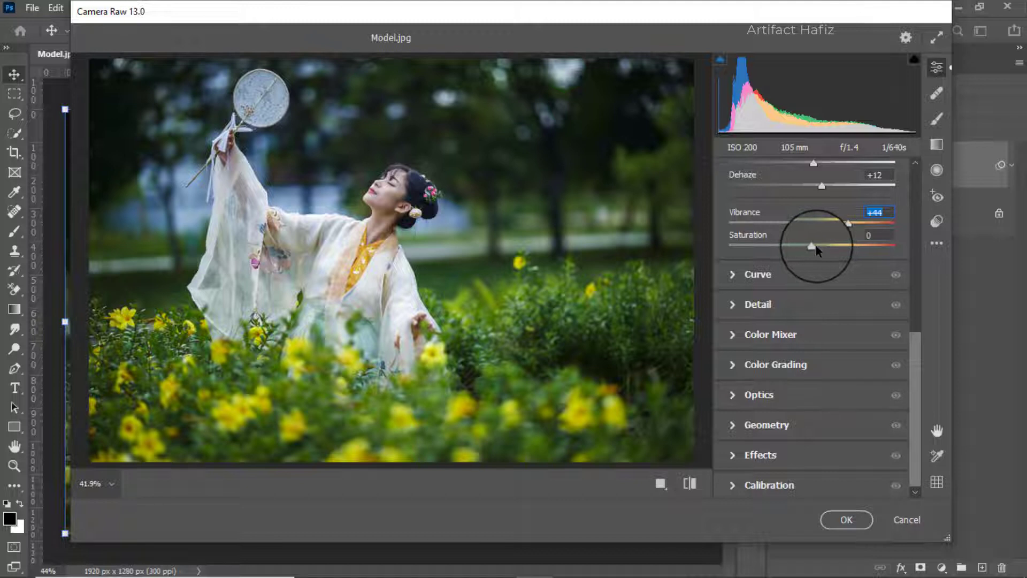
{"action": "left_click_drag", "start_coordinate": [812, 246], "coordinate": [802, 249]}
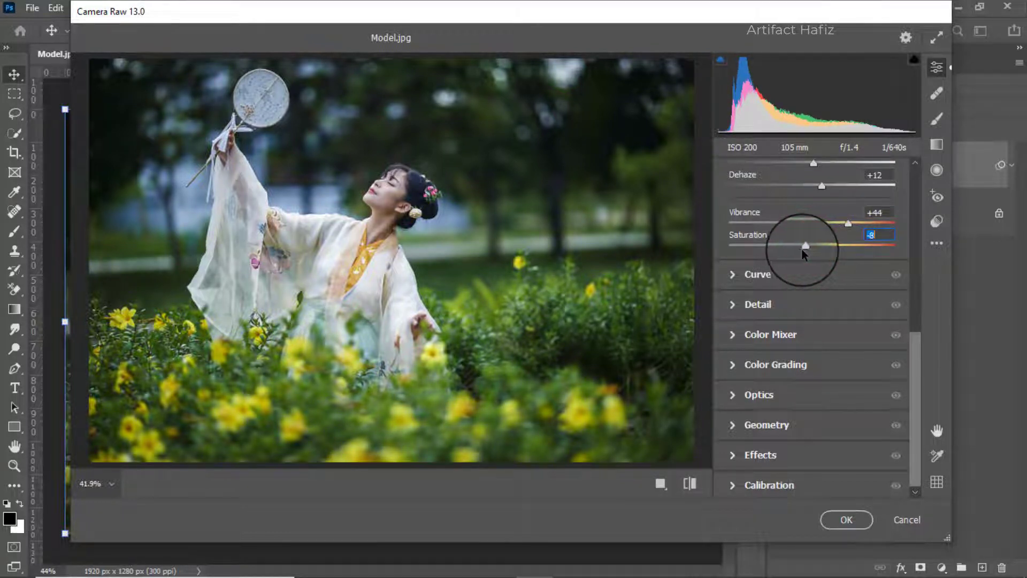
Step: Shape the main point curve with its black point at output 5, and add points at input 65, output 60 and input 189, output 197
{"action": "scroll", "coordinate": [747, 272], "scroll_direction": "down", "scroll_amount": 1}
{"action": "left_click", "coordinate": [747, 273]}
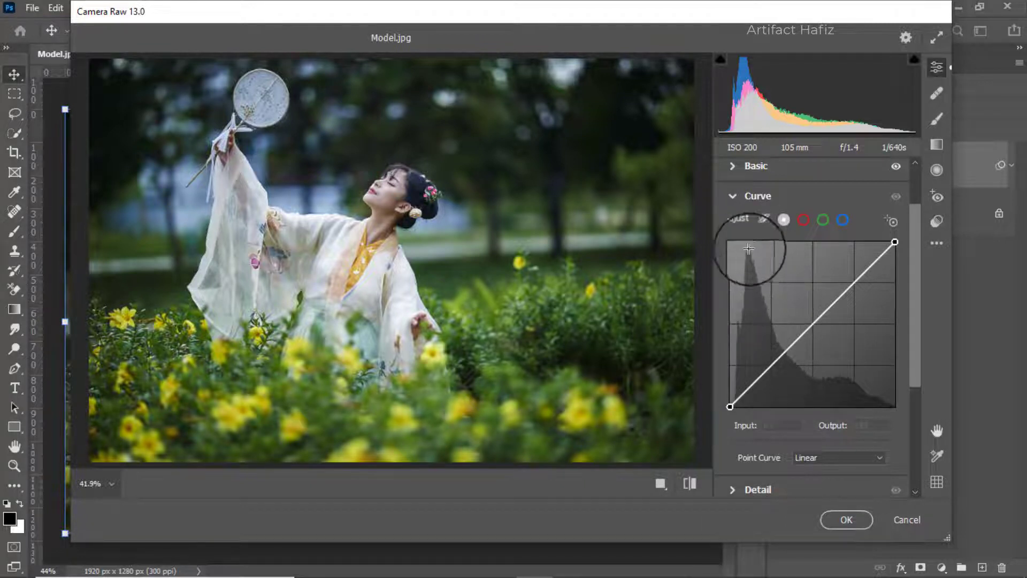
{"action": "mouse_move", "coordinate": [730, 406]}
{"action": "left_mouse_down"}
{"action": "mouse_move", "coordinate": [732, 396]}
{"action": "mouse_move", "coordinate": [719, 405]}
{"action": "left_mouse_up"}
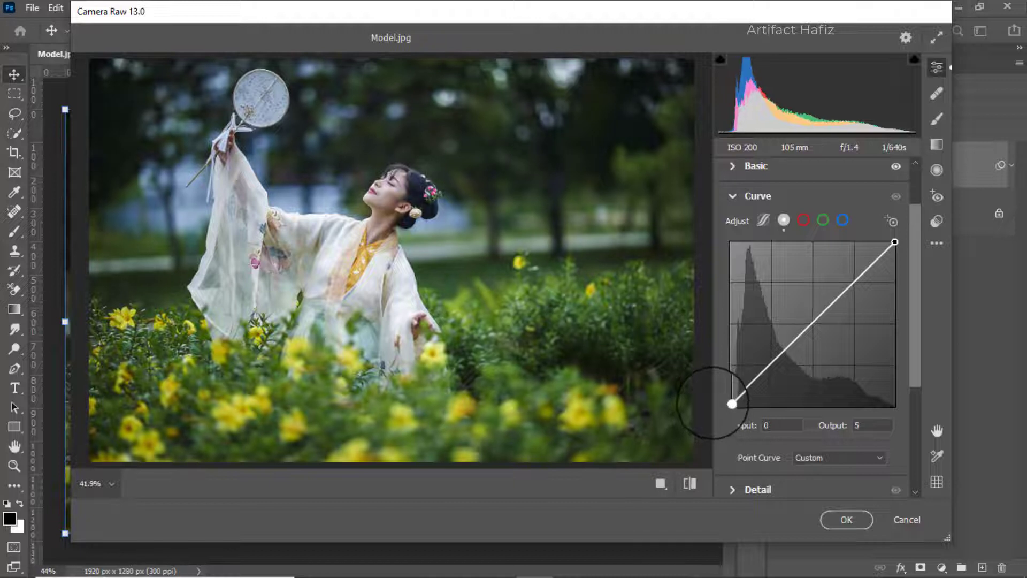
{"action": "mouse_move", "coordinate": [762, 373]}
{"action": "left_mouse_down"}
{"action": "mouse_move", "coordinate": [764, 361]}
{"action": "mouse_move", "coordinate": [772, 367]}
{"action": "left_mouse_up"}
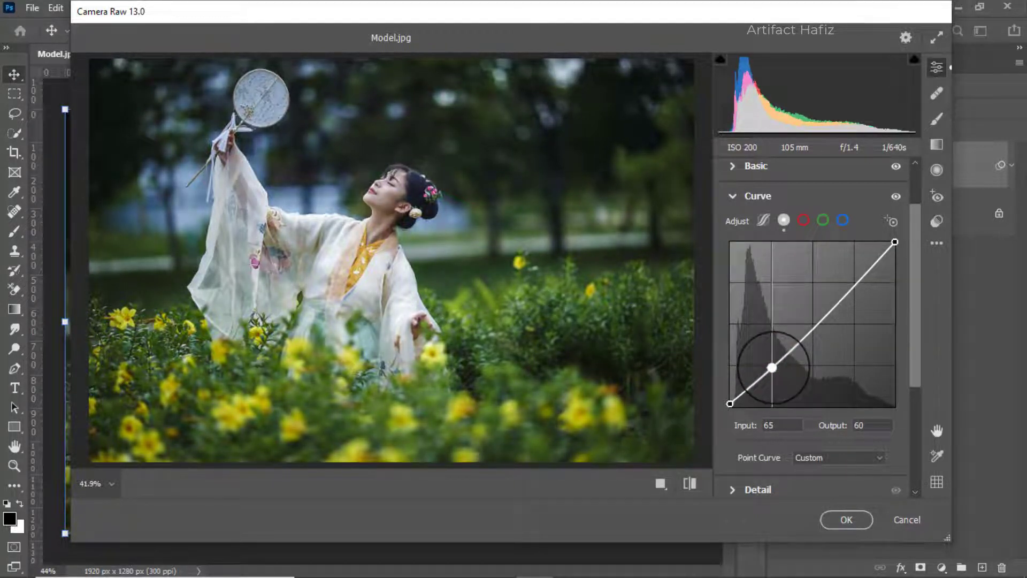
{"action": "left_click", "coordinate": [854, 281]}
{"action": "mouse_move", "coordinate": [854, 280]}
{"action": "left_mouse_down"}
{"action": "mouse_move", "coordinate": [854, 293]}
{"action": "mouse_move", "coordinate": [851, 279]}
{"action": "left_mouse_up"}
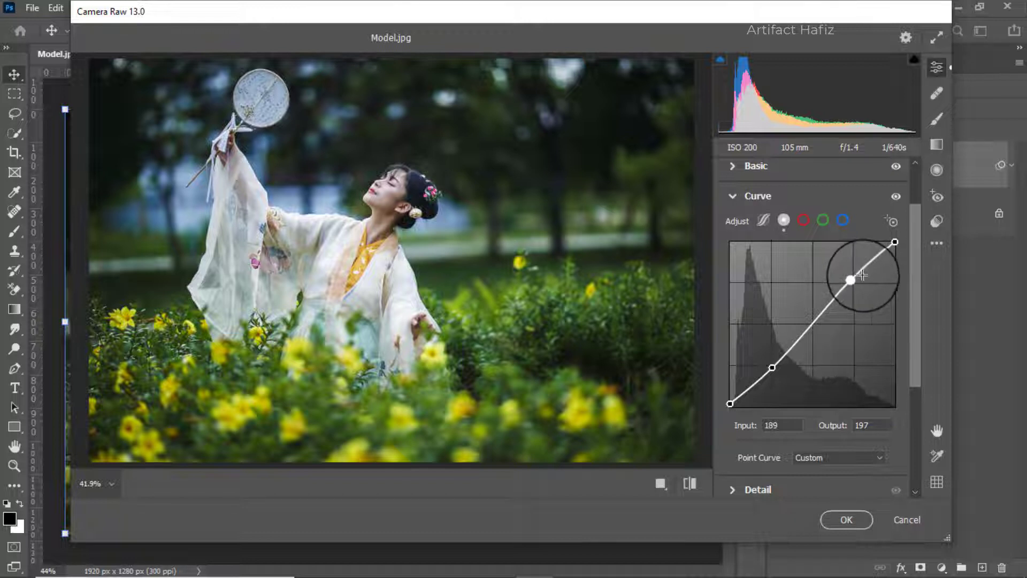
Step: On the blue channel curve, raise the black point to output 10 and add a point at input 68, output 61
{"action": "left_click", "coordinate": [842, 221]}
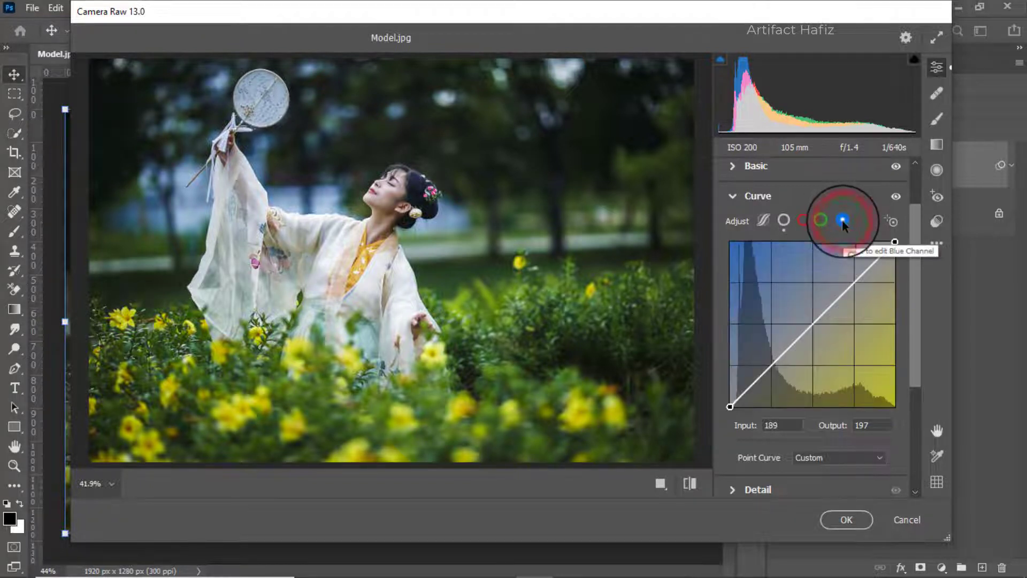
{"action": "left_click", "coordinate": [783, 220]}
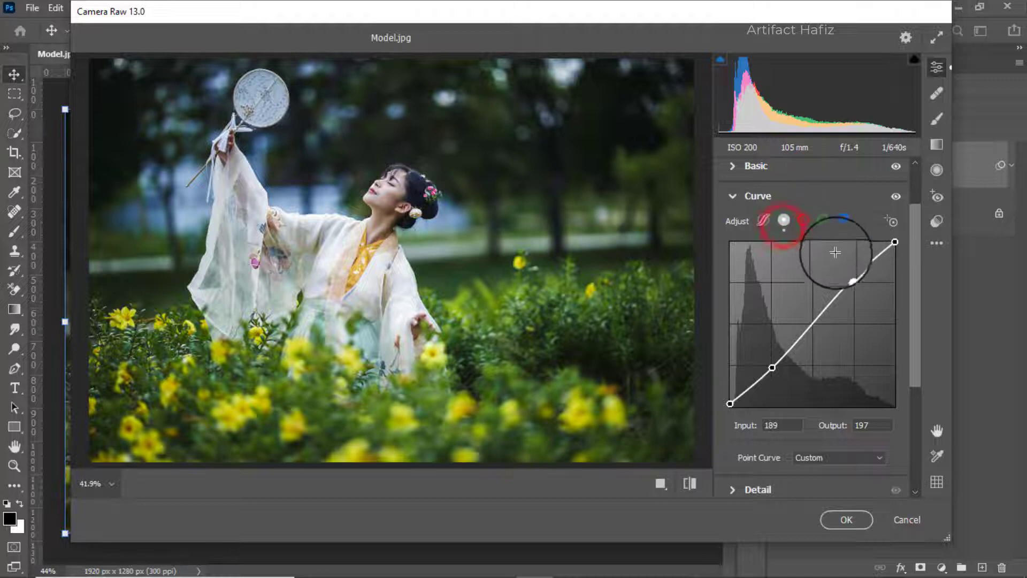
{"action": "left_click", "coordinate": [842, 221]}
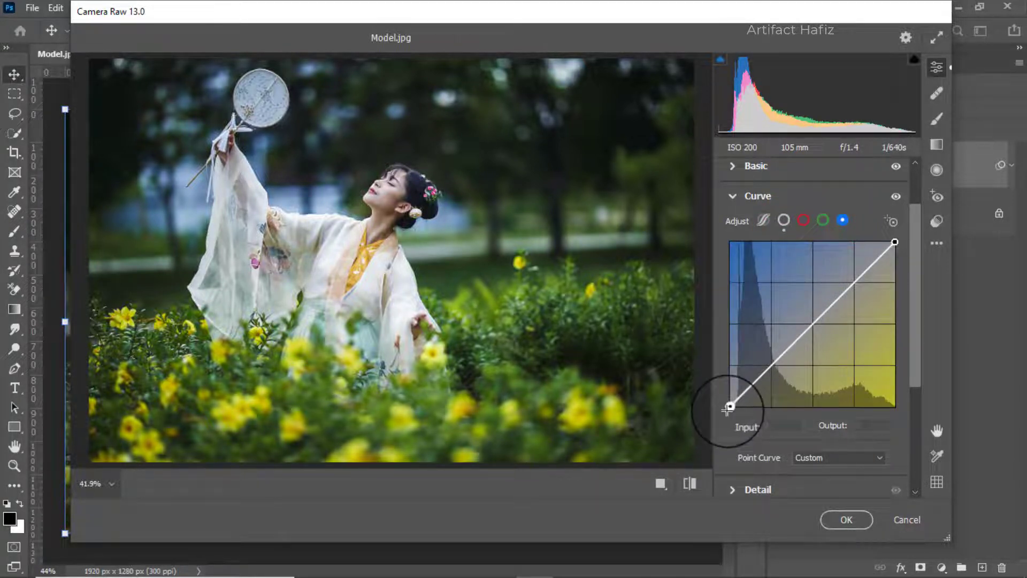
{"action": "left_click_drag", "start_coordinate": [729, 408], "coordinate": [730, 400]}
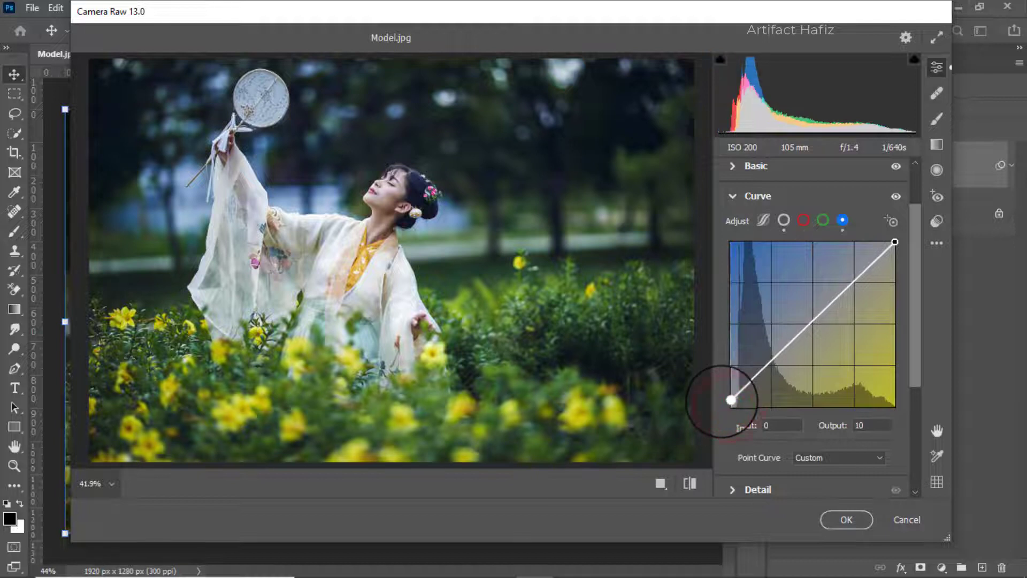
{"action": "left_click_drag", "start_coordinate": [769, 364], "coordinate": [773, 367]}
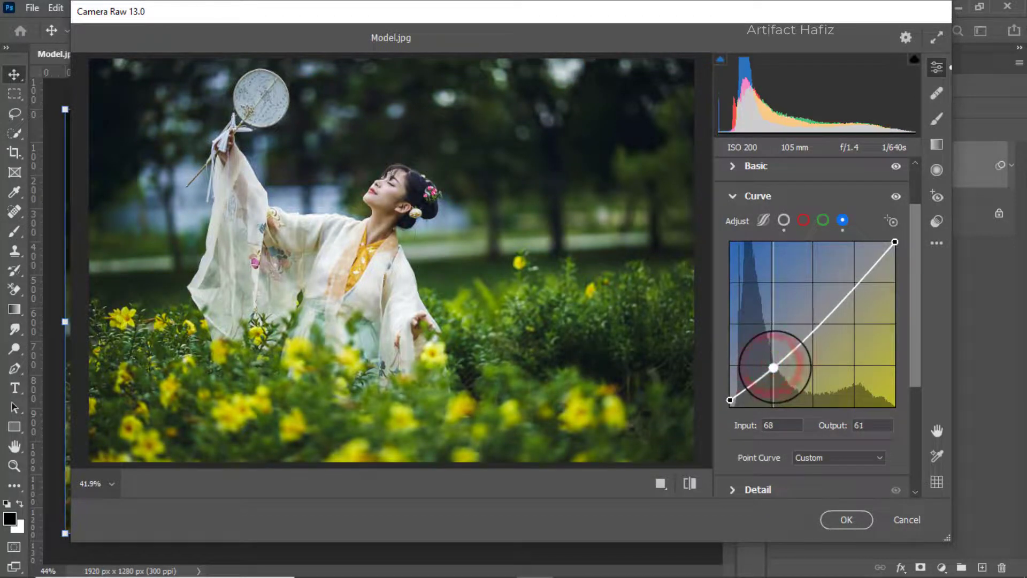
Step: In the Detail settings, set Sharpening to 8, Noise Reduction to 10 and Color Noise Reduction to 10
{"action": "scroll", "coordinate": [813, 324], "scroll_direction": "down", "scroll_amount": 5}
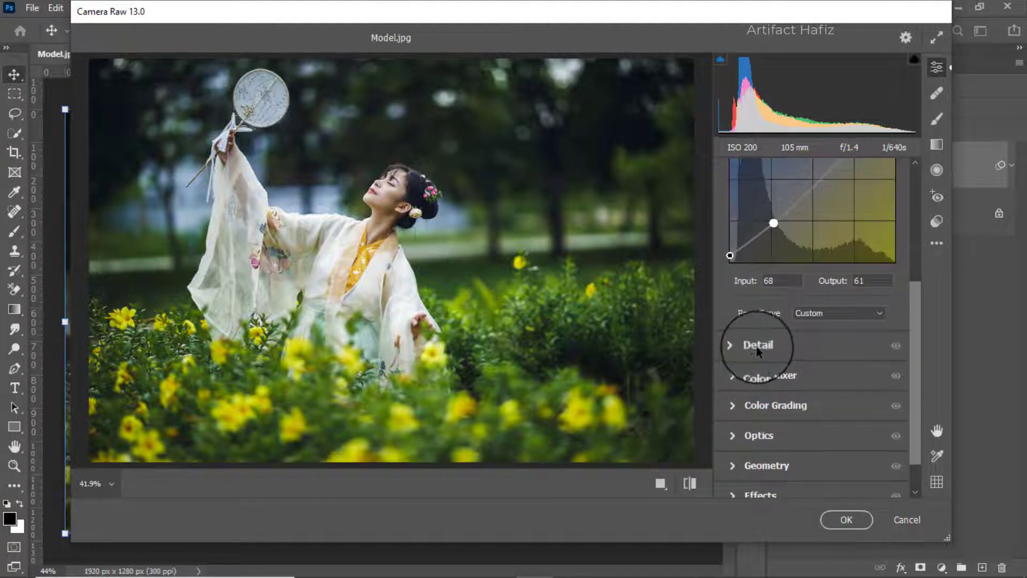
{"action": "left_click", "coordinate": [758, 345]}
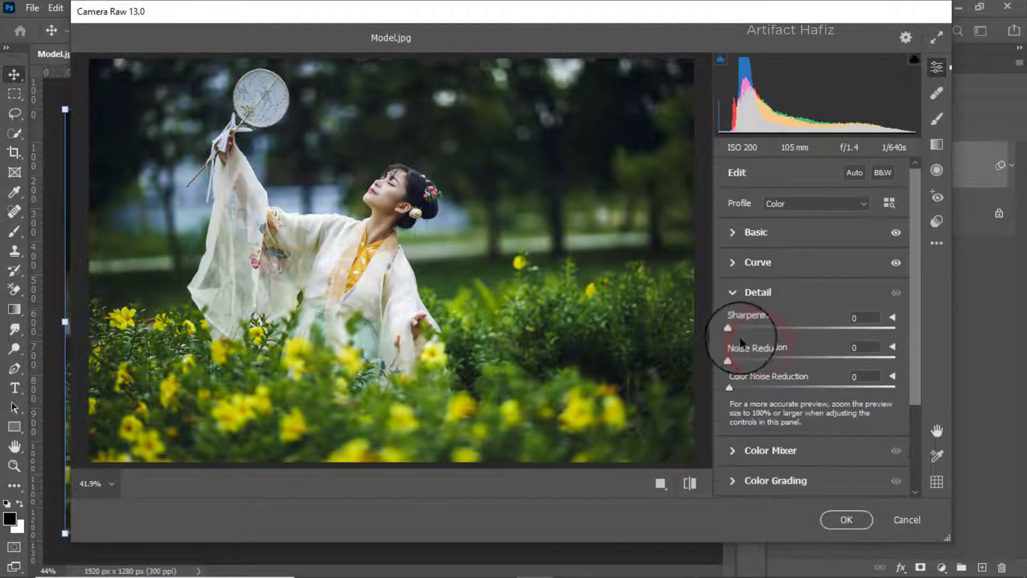
{"action": "mouse_move", "coordinate": [731, 332]}
{"action": "left_mouse_down"}
{"action": "mouse_move", "coordinate": [740, 333]}
{"action": "mouse_move", "coordinate": [734, 361]}
{"action": "mouse_move", "coordinate": [746, 358]}
{"action": "left_mouse_up"}
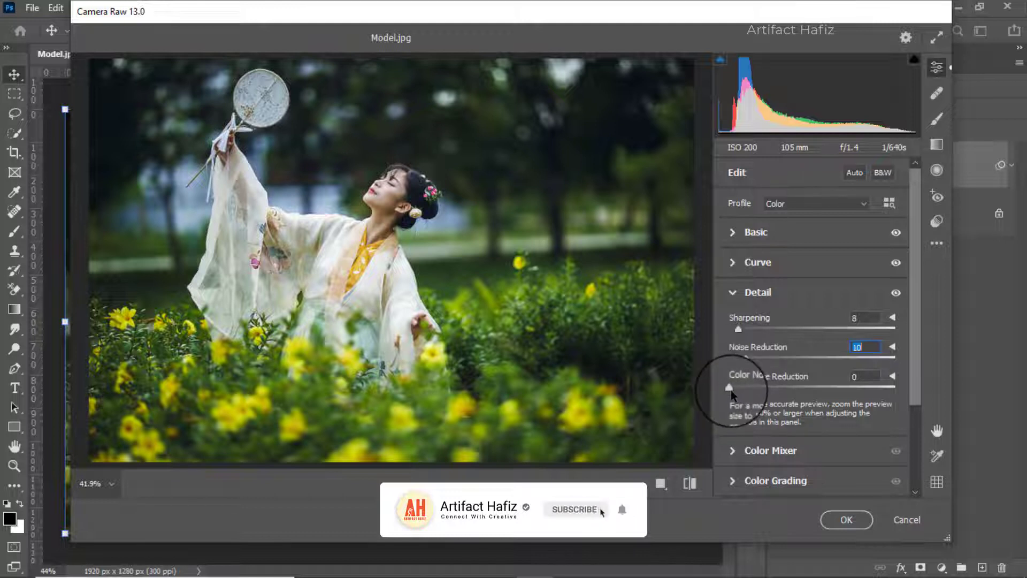
{"action": "left_click_drag", "start_coordinate": [731, 392], "coordinate": [747, 393]}
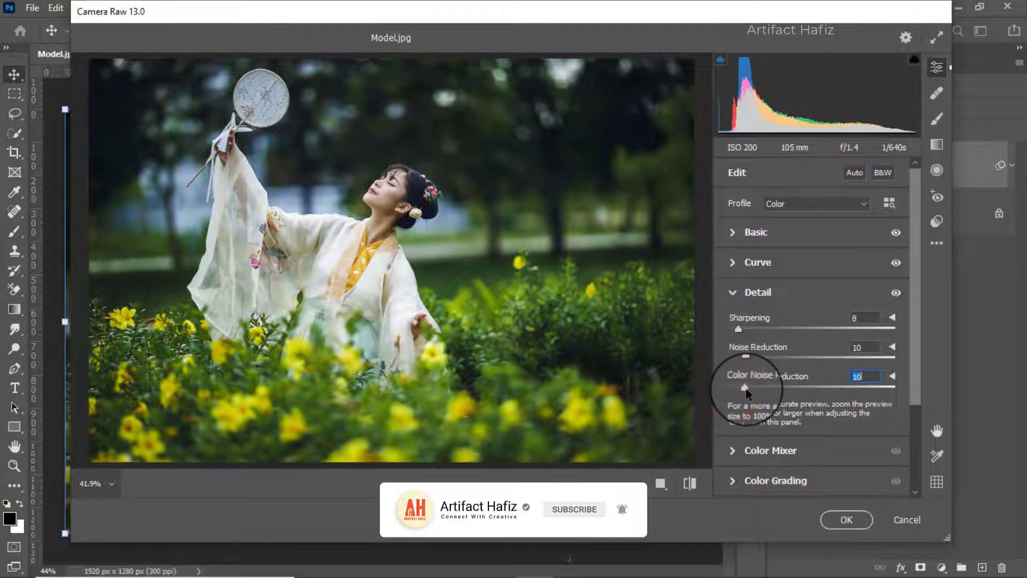
Step: In the Color Mixer, set Saturation of Reds to +5, Oranges +15, Yellows -25, Greens -90, Aquas +10 and Blues +11
{"action": "scroll", "coordinate": [787, 351], "scroll_direction": "down", "scroll_amount": 2}
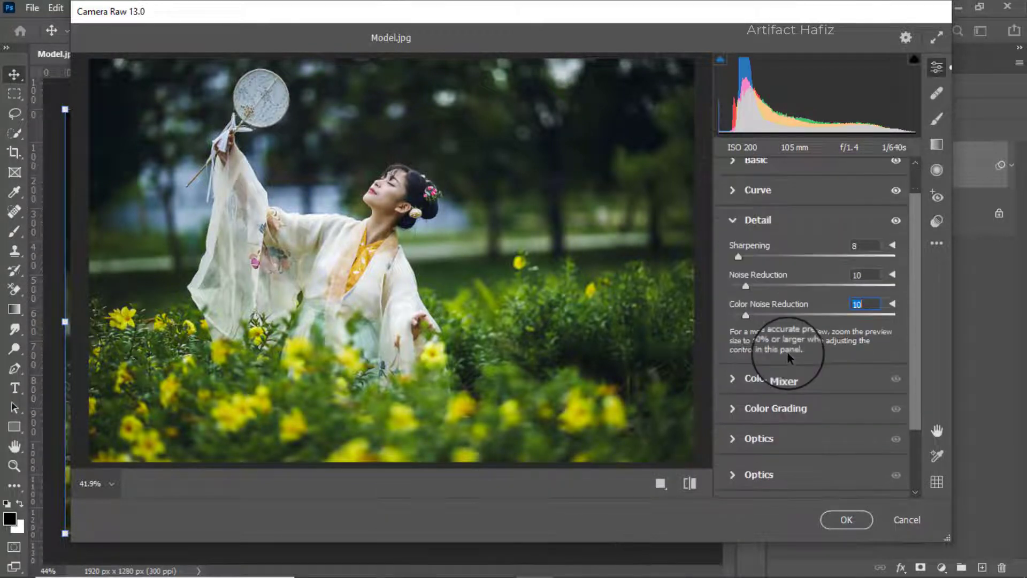
{"action": "scroll", "coordinate": [787, 349], "scroll_direction": "down", "scroll_amount": 1}
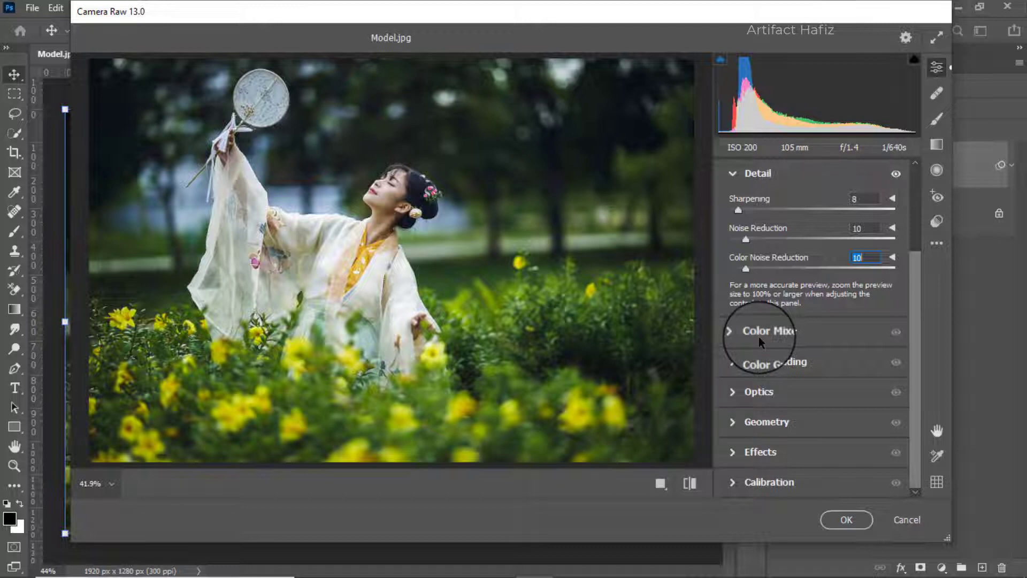
{"action": "left_click", "coordinate": [758, 336]}
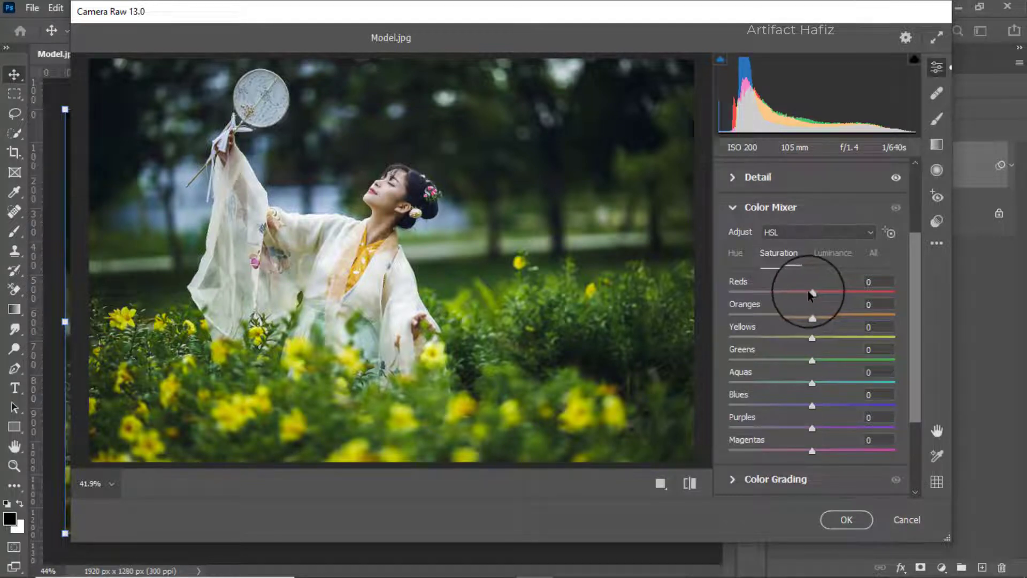
{"action": "left_click_drag", "start_coordinate": [811, 293], "coordinate": [816, 294]}
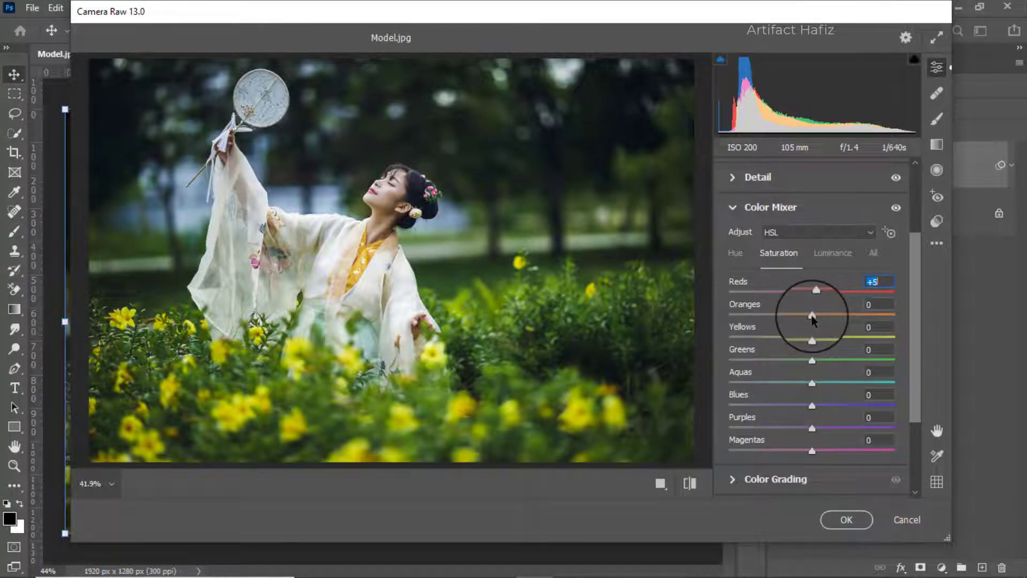
{"action": "mouse_move", "coordinate": [811, 315]}
{"action": "left_mouse_down"}
{"action": "mouse_move", "coordinate": [823, 323]}
{"action": "mouse_move", "coordinate": [801, 323]}
{"action": "left_mouse_up"}
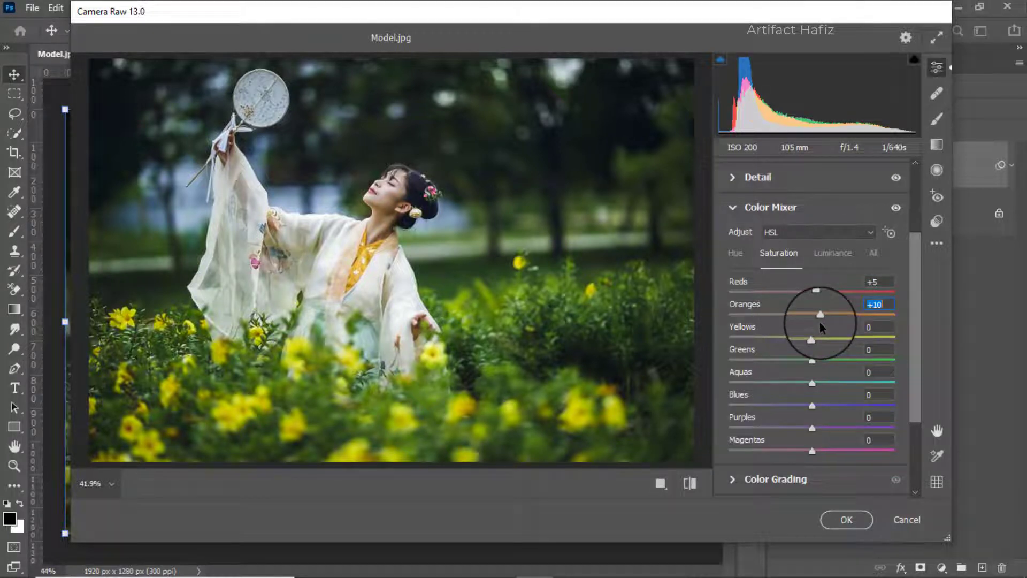
{"action": "left_click", "coordinate": [821, 314]}
{"action": "left_click_drag", "start_coordinate": [826, 318], "coordinate": [821, 318]}
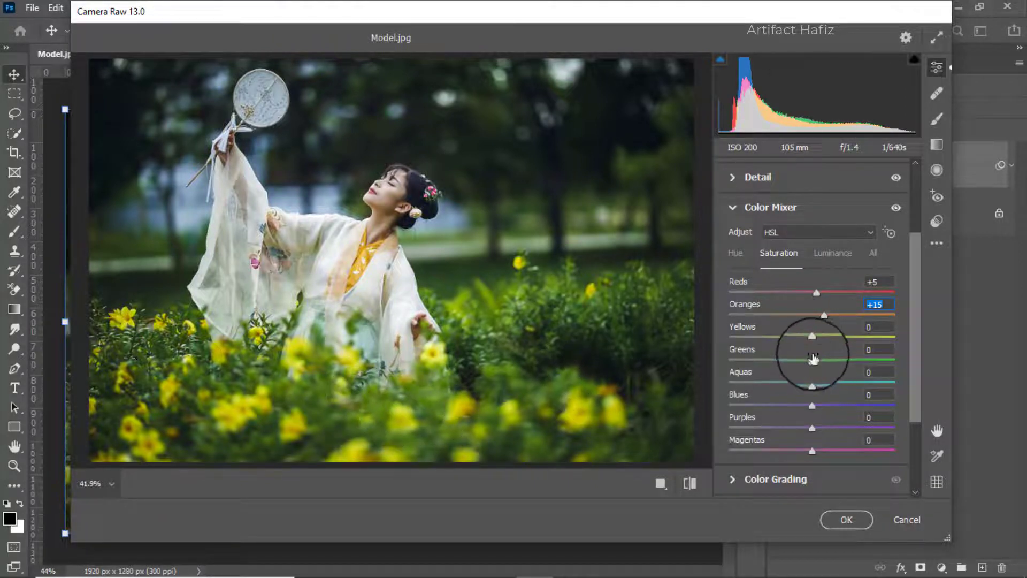
{"action": "mouse_move", "coordinate": [812, 337]}
{"action": "left_mouse_down"}
{"action": "mouse_move", "coordinate": [757, 337]}
{"action": "mouse_move", "coordinate": [794, 354]}
{"action": "left_mouse_up"}
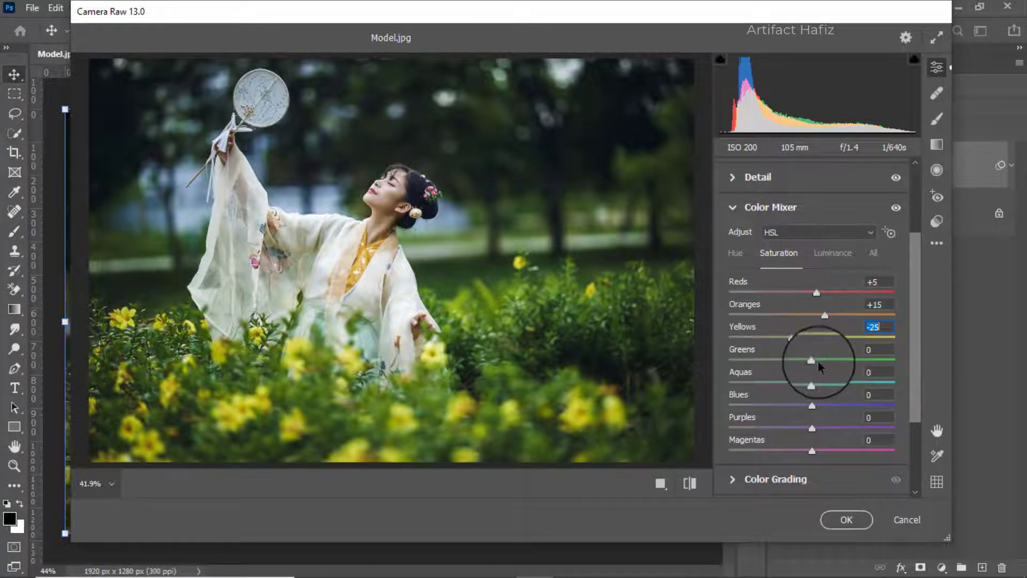
{"action": "mouse_move", "coordinate": [811, 360]}
{"action": "left_mouse_down"}
{"action": "mouse_move", "coordinate": [729, 364]}
{"action": "mouse_move", "coordinate": [739, 368]}
{"action": "left_mouse_up"}
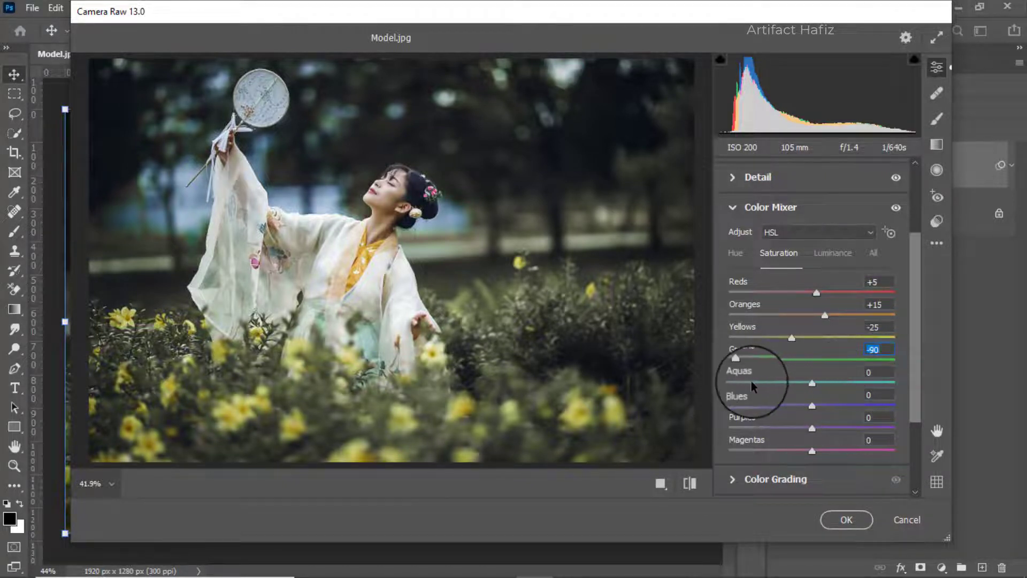
{"action": "left_click_drag", "start_coordinate": [812, 381], "coordinate": [821, 410]}
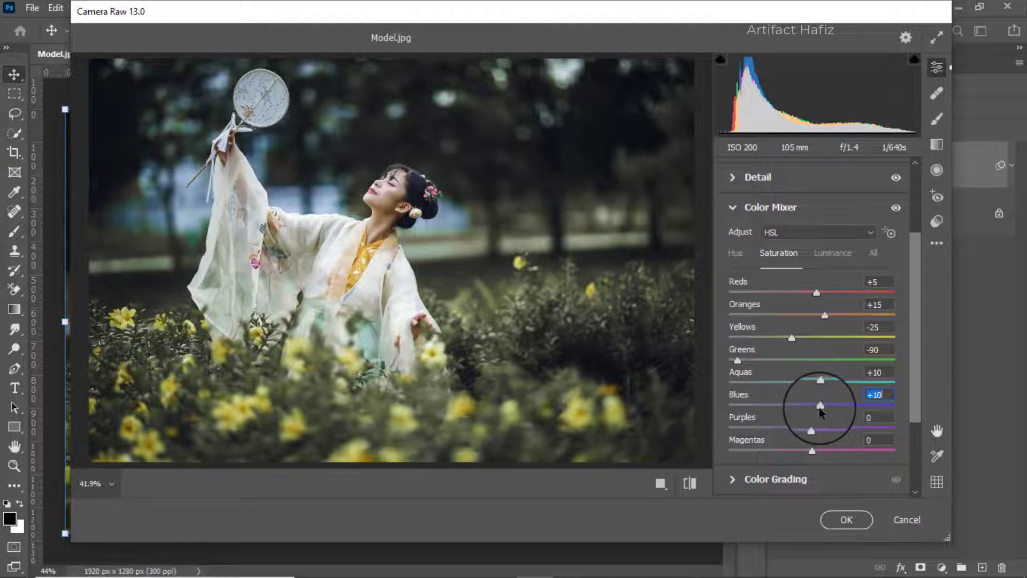
Step: Set Color Mixer Luminance of Reds to +9, Oranges -9, Yellows -8, Greens -30, Aquas +12 and Blues +12
{"action": "left_click", "coordinate": [828, 255]}
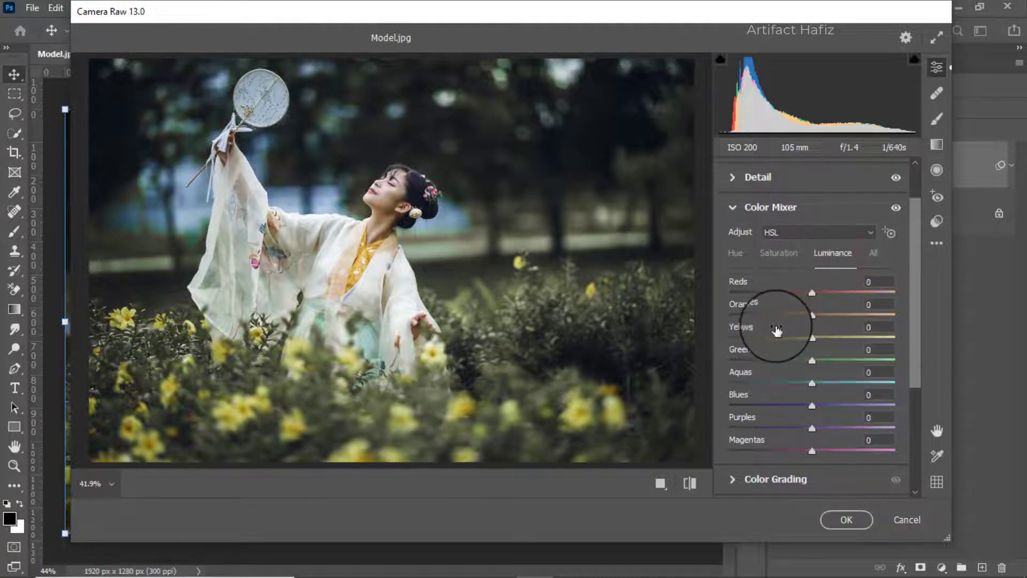
{"action": "left_click_drag", "start_coordinate": [812, 292], "coordinate": [821, 298]}
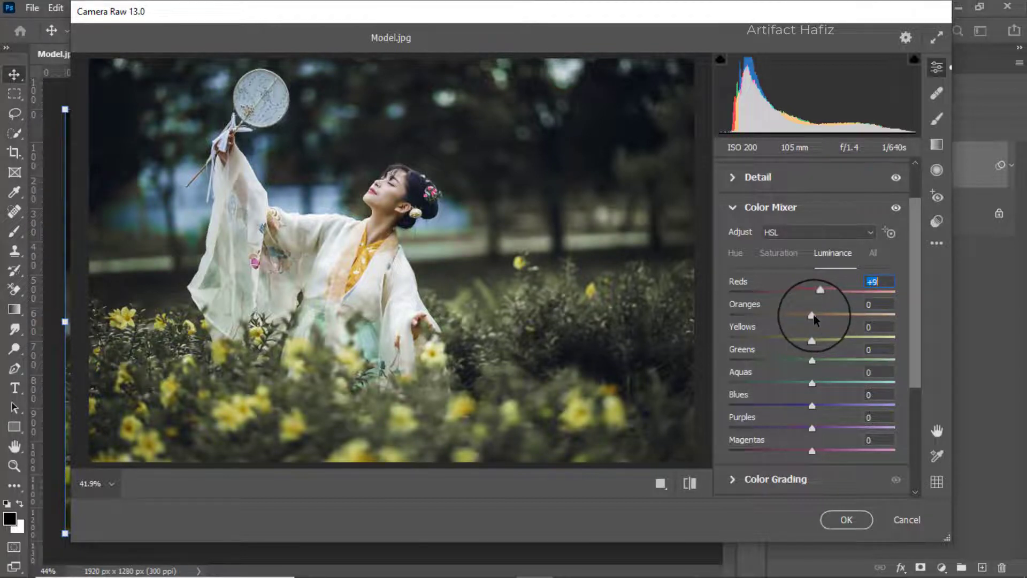
{"action": "mouse_move", "coordinate": [813, 316]}
{"action": "left_mouse_down"}
{"action": "mouse_move", "coordinate": [783, 320]}
{"action": "mouse_move", "coordinate": [806, 329]}
{"action": "left_mouse_up"}
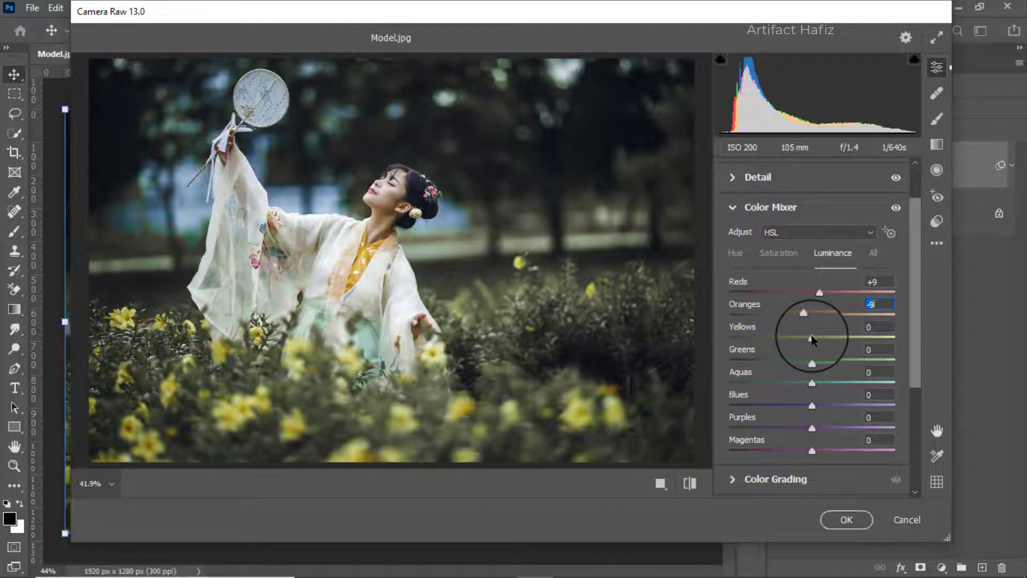
{"action": "left_click_drag", "start_coordinate": [811, 338], "coordinate": [826, 408]}
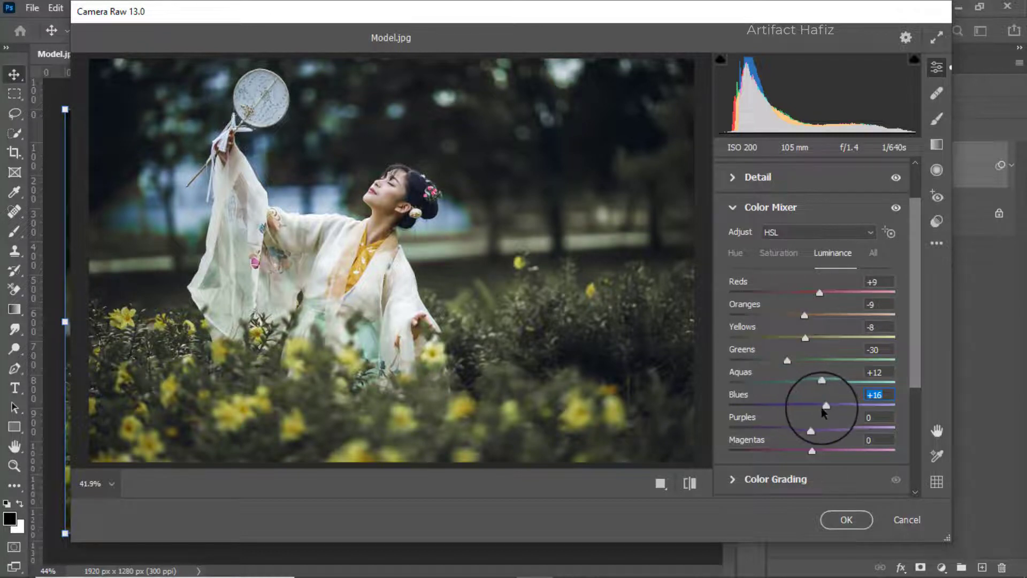
{"action": "mouse_move", "coordinate": [825, 405]}
{"action": "left_mouse_down"}
{"action": "mouse_move", "coordinate": [771, 409]}
{"action": "mouse_move", "coordinate": [821, 408]}
{"action": "left_mouse_up"}
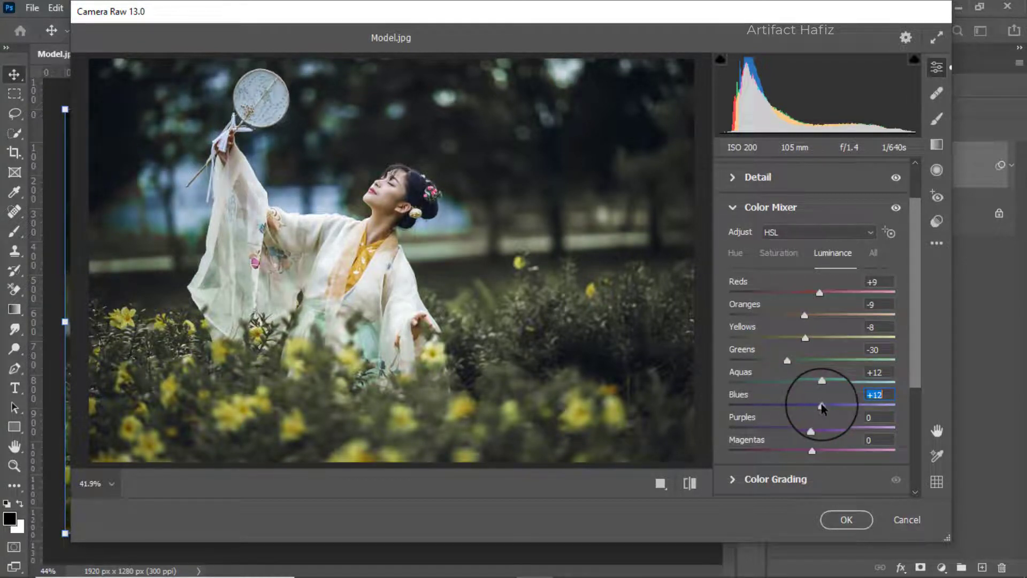
Step: Set Color Mixer Hue of Greens to -31, Yellows to -32, Oranges to +7 and Reds to +9
{"action": "left_click", "coordinate": [730, 256]}
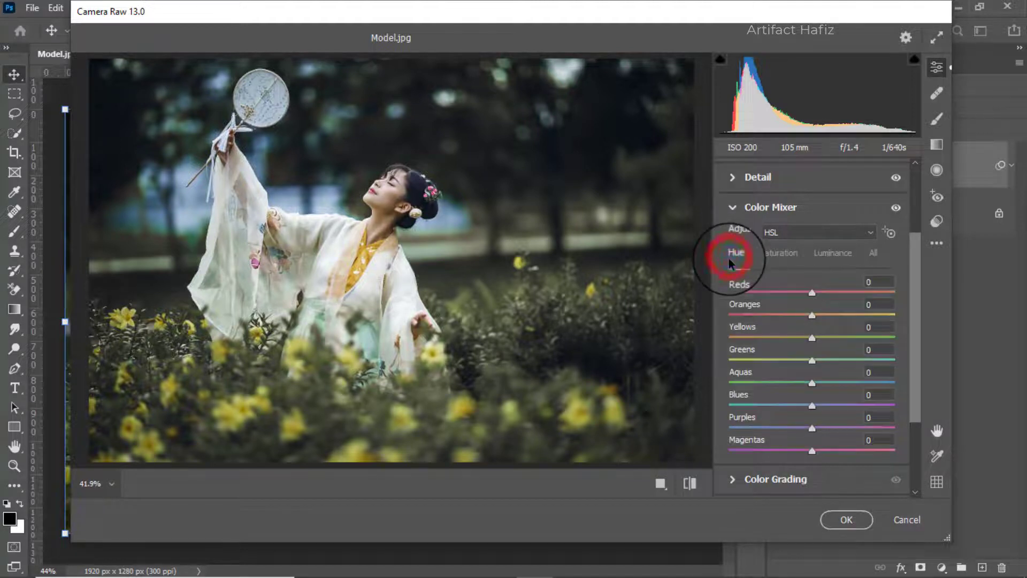
{"action": "left_click", "coordinate": [813, 360]}
{"action": "left_click_drag", "start_coordinate": [779, 364], "coordinate": [737, 373]}
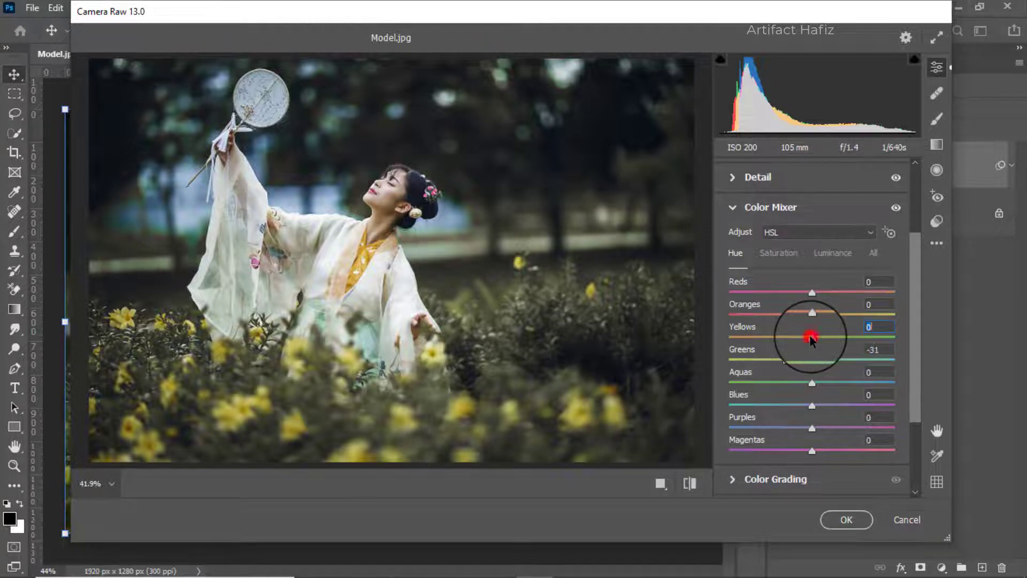
{"action": "left_click_drag", "start_coordinate": [811, 338], "coordinate": [785, 340]}
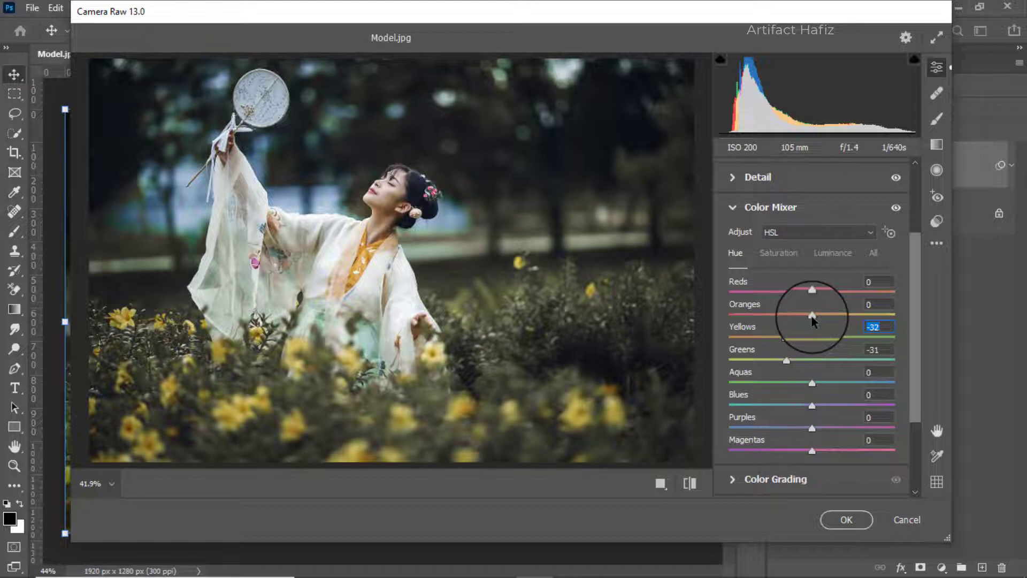
{"action": "mouse_move", "coordinate": [812, 320]}
{"action": "left_mouse_down"}
{"action": "mouse_move", "coordinate": [826, 313]}
{"action": "mouse_move", "coordinate": [775, 310]}
{"action": "mouse_move", "coordinate": [890, 312]}
{"action": "mouse_move", "coordinate": [815, 314]}
{"action": "mouse_move", "coordinate": [837, 292]}
{"action": "mouse_move", "coordinate": [859, 292]}
{"action": "mouse_move", "coordinate": [822, 309]}
{"action": "left_mouse_up"}
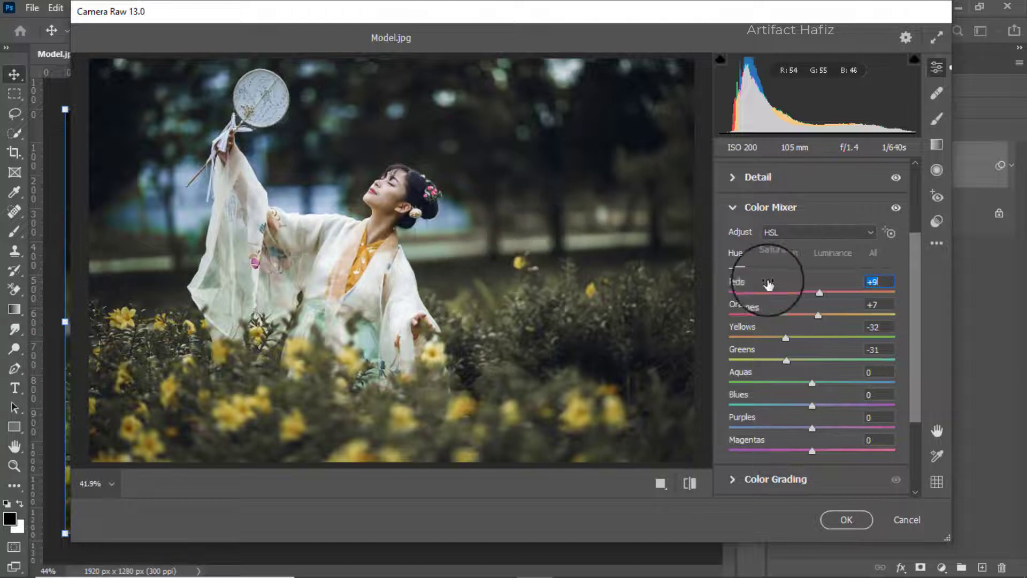
Step: Lower the Color Mixer Saturation of Blues to -70 and Aquas to -30
{"action": "left_click", "coordinate": [779, 252]}
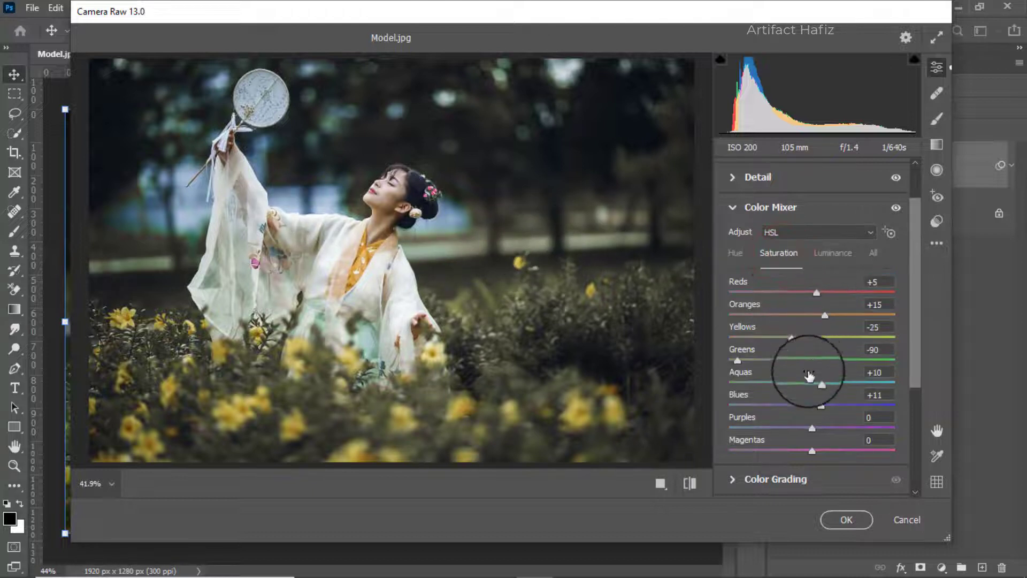
{"action": "left_click_drag", "start_coordinate": [821, 406], "coordinate": [770, 413]}
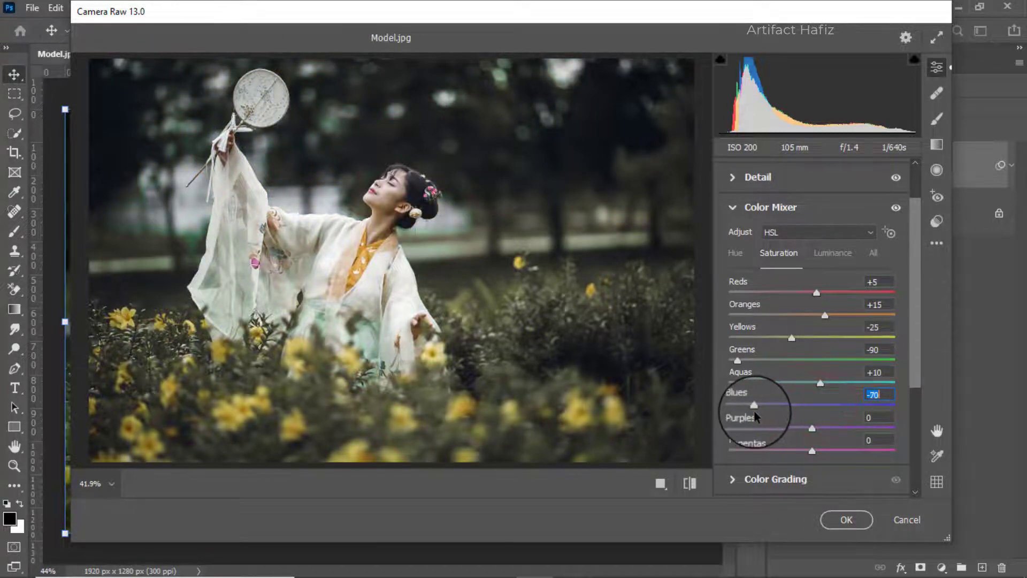
{"action": "left_click_drag", "start_coordinate": [819, 383], "coordinate": [785, 387]}
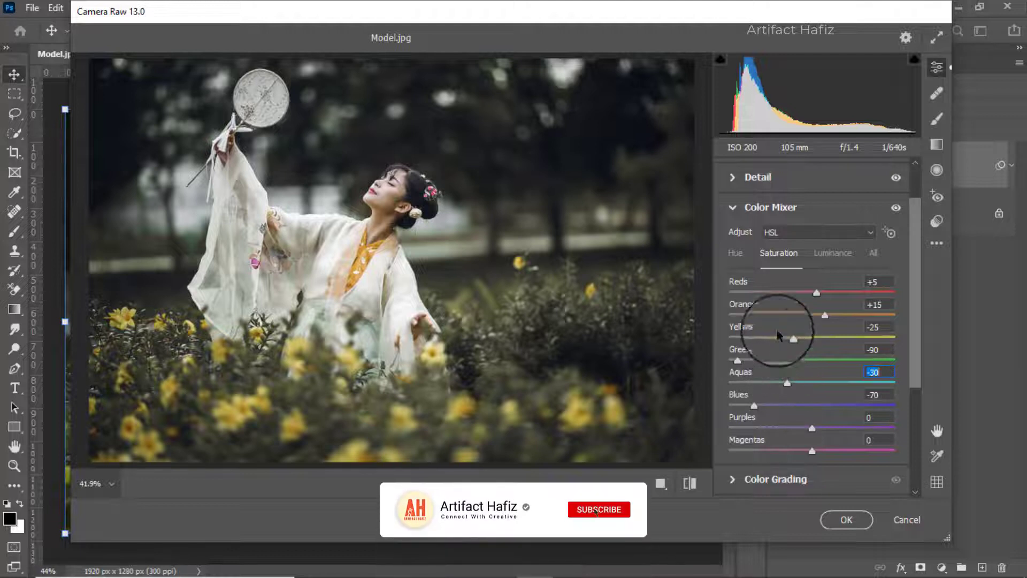
{"action": "left_click", "coordinate": [736, 255]}
Step: In Color Grading, tint the shadows cyan and the highlights orange with hue 23 and saturation 15
{"action": "scroll", "coordinate": [784, 364], "scroll_direction": "down", "scroll_amount": 4}
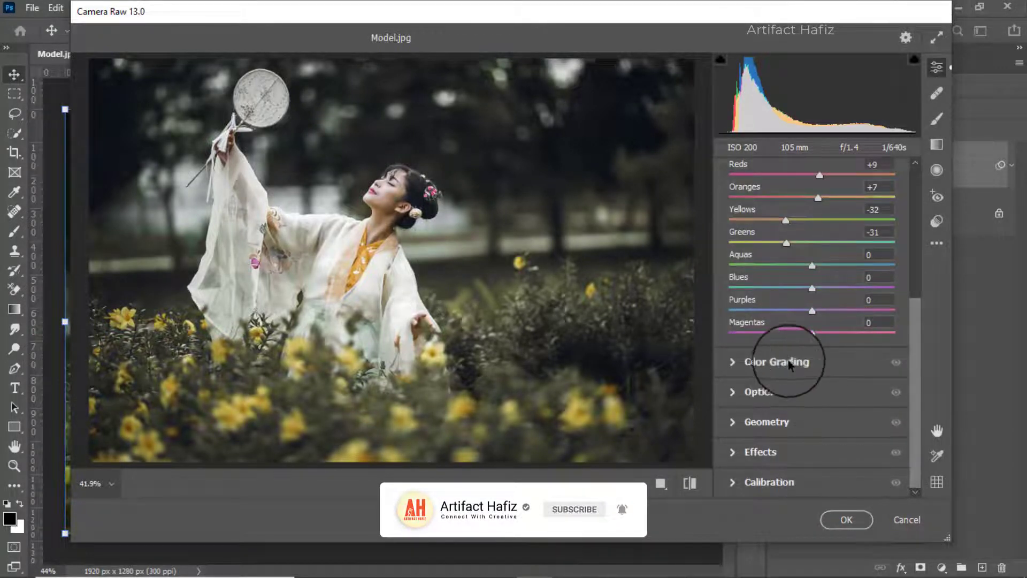
{"action": "left_click", "coordinate": [774, 365]}
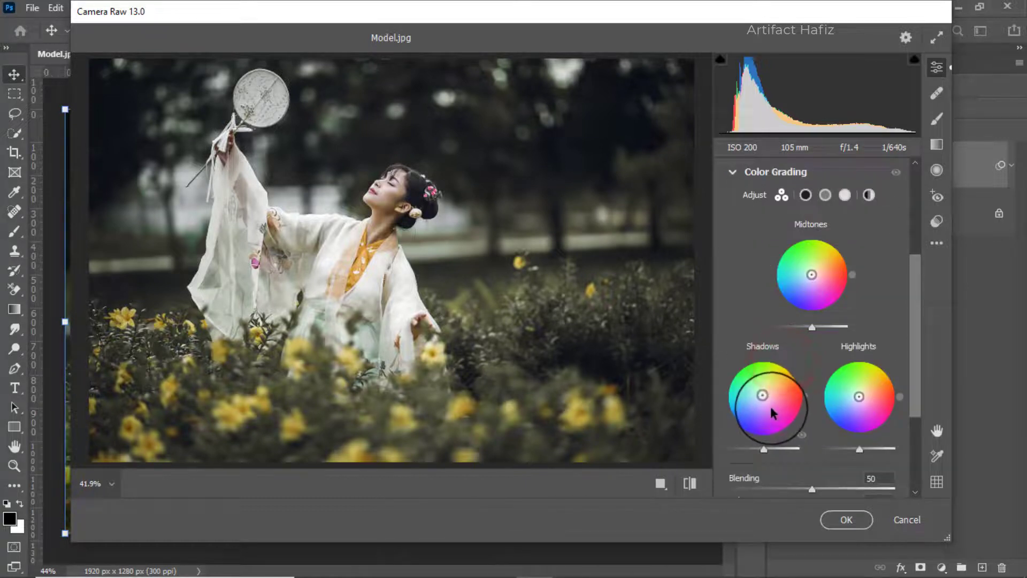
{"action": "left_click_drag", "start_coordinate": [763, 401], "coordinate": [708, 412]}
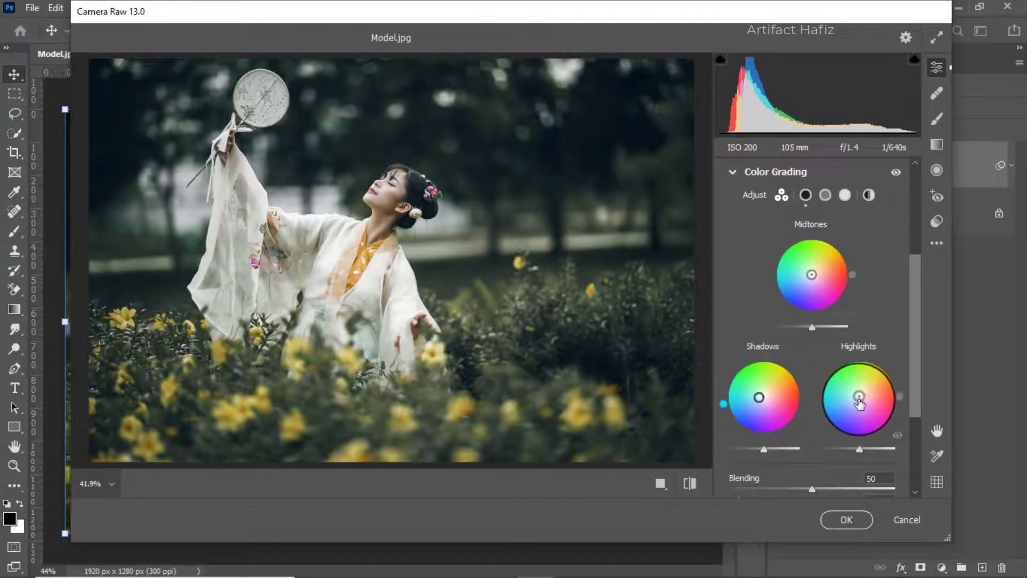
{"action": "left_click_drag", "start_coordinate": [860, 399], "coordinate": [898, 384]}
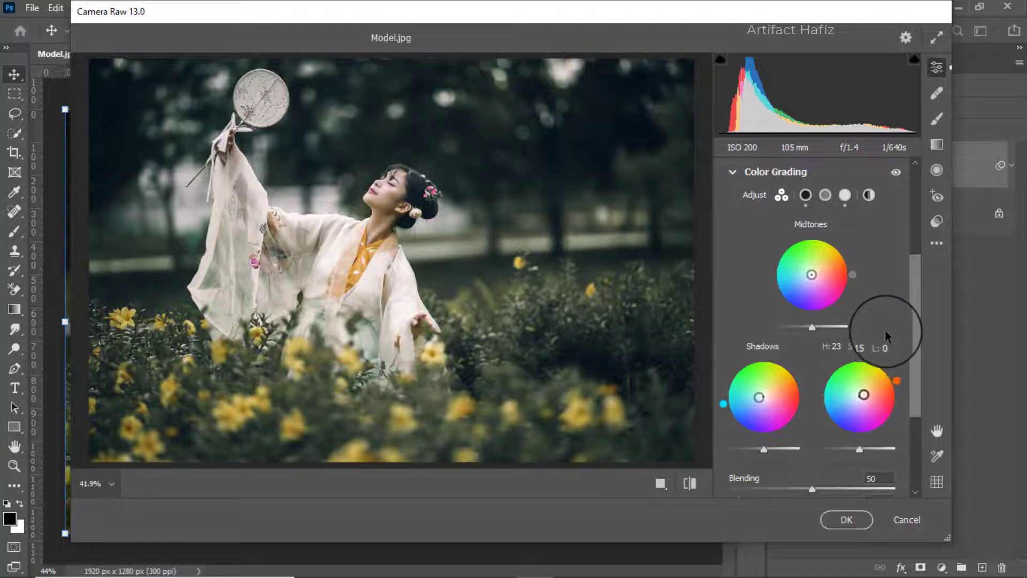
Step: Raise the color-graded shadows' luminance slightly and set the highlights' luminance to -16
{"action": "scroll", "coordinate": [885, 331], "scroll_direction": "down", "scroll_amount": 4}
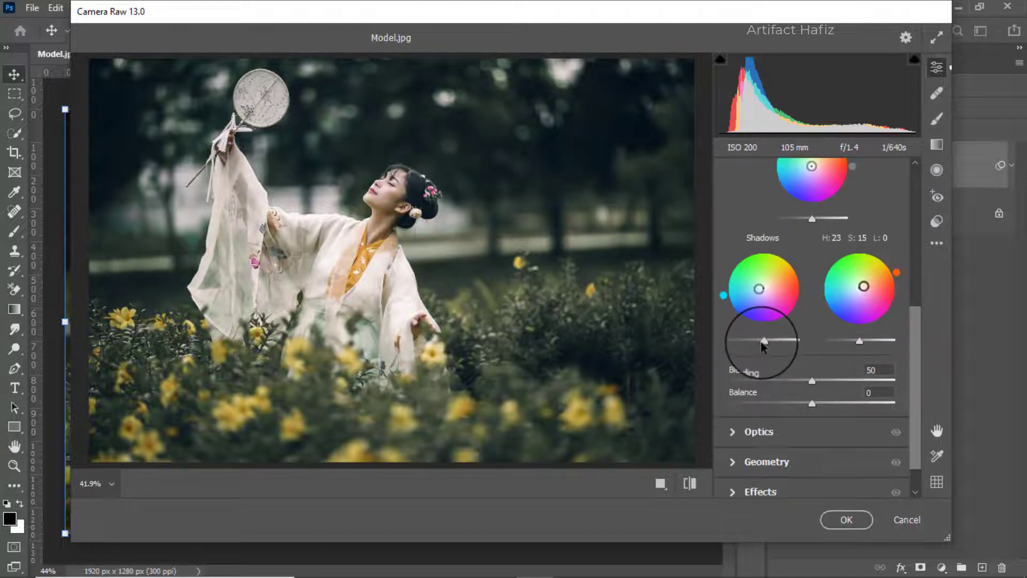
{"action": "mouse_move", "coordinate": [762, 341]}
{"action": "left_mouse_down"}
{"action": "mouse_move", "coordinate": [791, 344]}
{"action": "mouse_move", "coordinate": [764, 346]}
{"action": "mouse_move", "coordinate": [779, 346]}
{"action": "mouse_move", "coordinate": [766, 345]}
{"action": "mouse_move", "coordinate": [769, 355]}
{"action": "left_mouse_up"}
{"action": "mouse_move", "coordinate": [858, 341]}
{"action": "left_mouse_down"}
{"action": "mouse_move", "coordinate": [794, 352]}
{"action": "mouse_move", "coordinate": [841, 361]}
{"action": "mouse_move", "coordinate": [841, 340]}
{"action": "mouse_move", "coordinate": [887, 343]}
{"action": "mouse_move", "coordinate": [837, 347]}
{"action": "mouse_move", "coordinate": [853, 354]}
{"action": "left_mouse_up"}
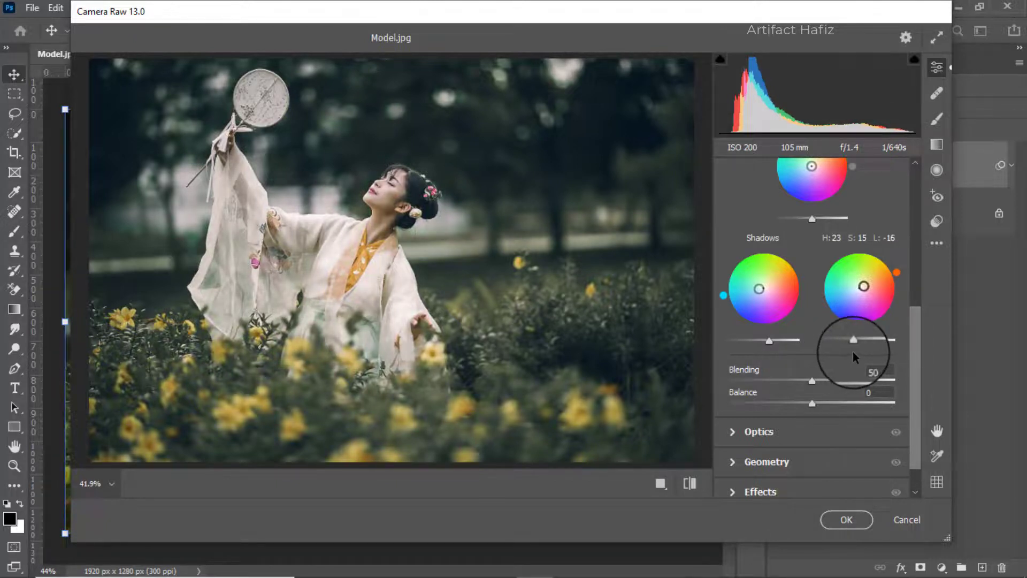
Step: In the Effects settings, darken the photo's edges with Vignetting at -11
{"action": "scroll", "coordinate": [819, 364], "scroll_direction": "down", "scroll_amount": 1}
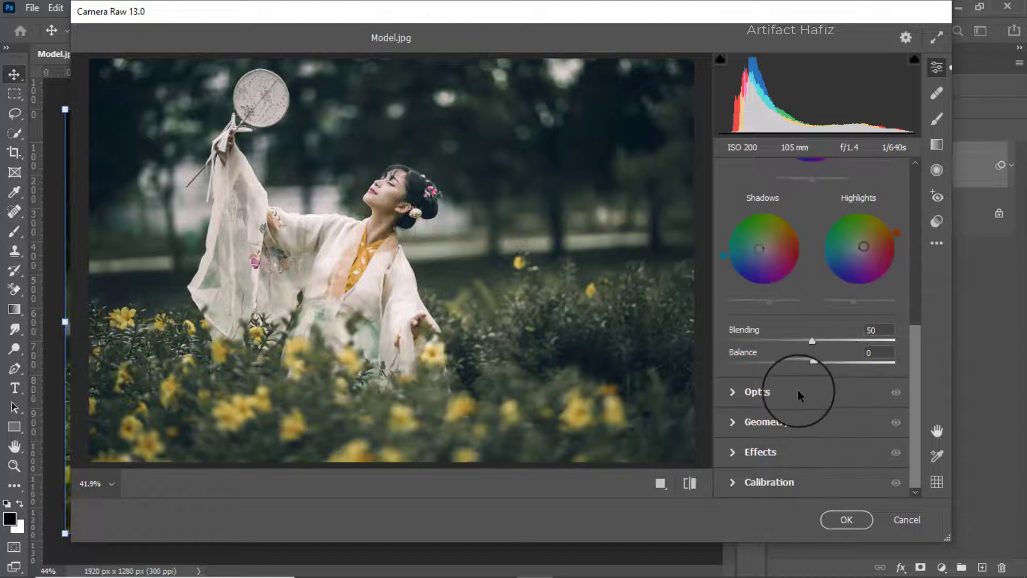
{"action": "left_click", "coordinate": [768, 452]}
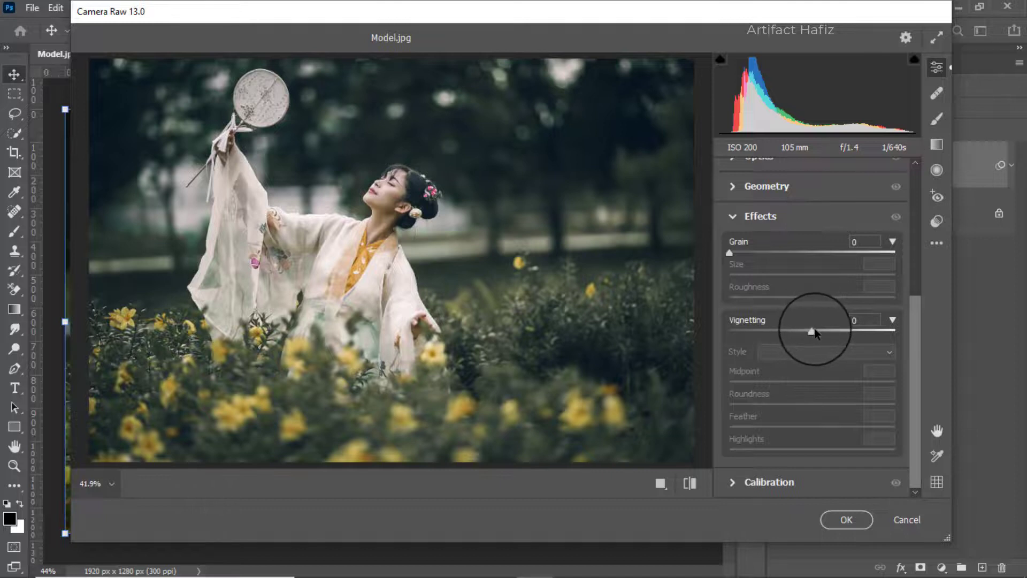
{"action": "left_click_drag", "start_coordinate": [812, 332], "coordinate": [801, 335]}
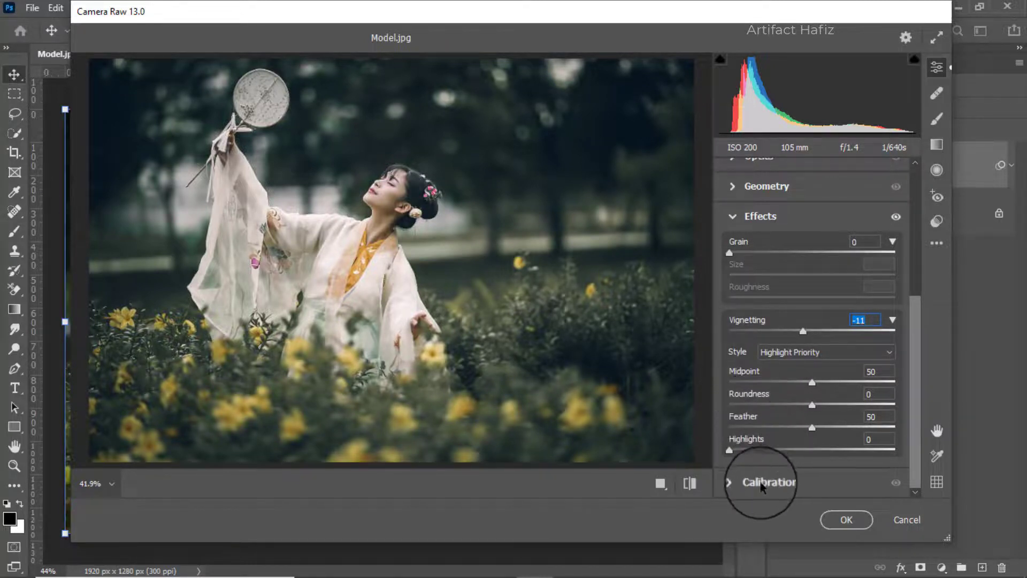
Step: In Calibration, set Saturation of the Green Primary to +100, the Blue Primary to +8 and the Red Primary to -20
{"action": "left_click", "coordinate": [774, 484]}
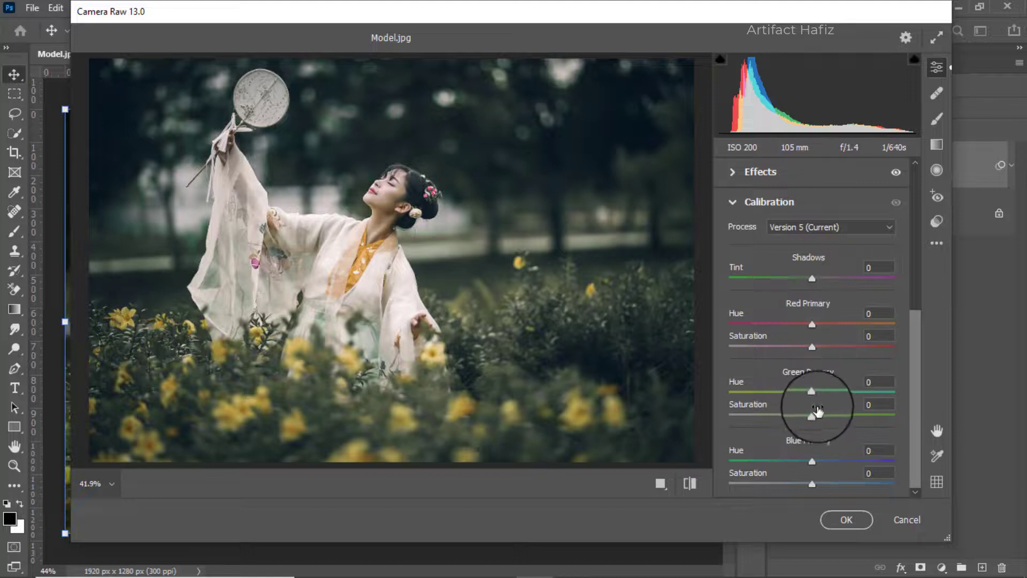
{"action": "left_click", "coordinate": [805, 414]}
{"action": "left_click_drag", "start_coordinate": [843, 419], "coordinate": [905, 412]}
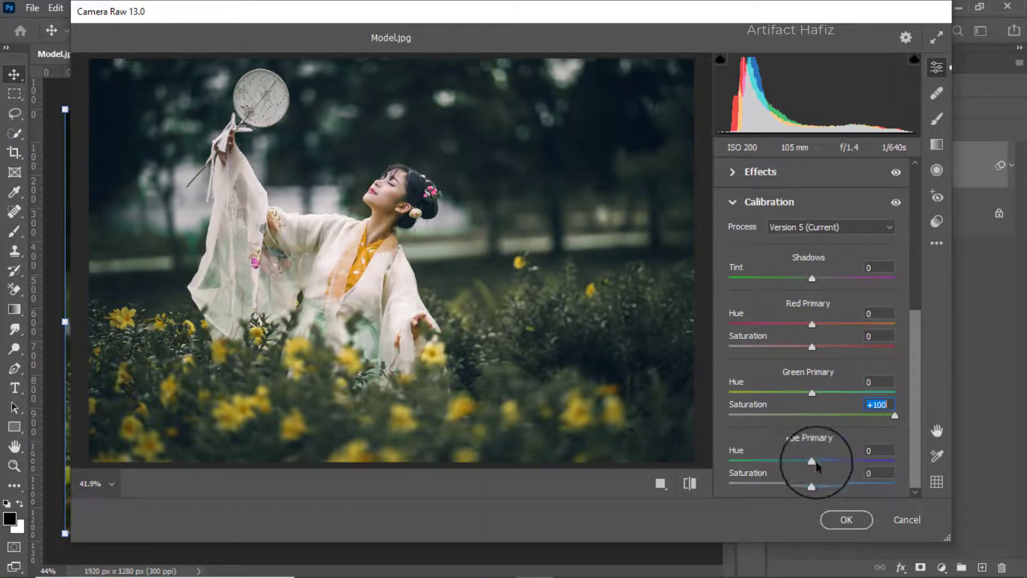
{"action": "left_click_drag", "start_coordinate": [811, 485], "coordinate": [818, 485]}
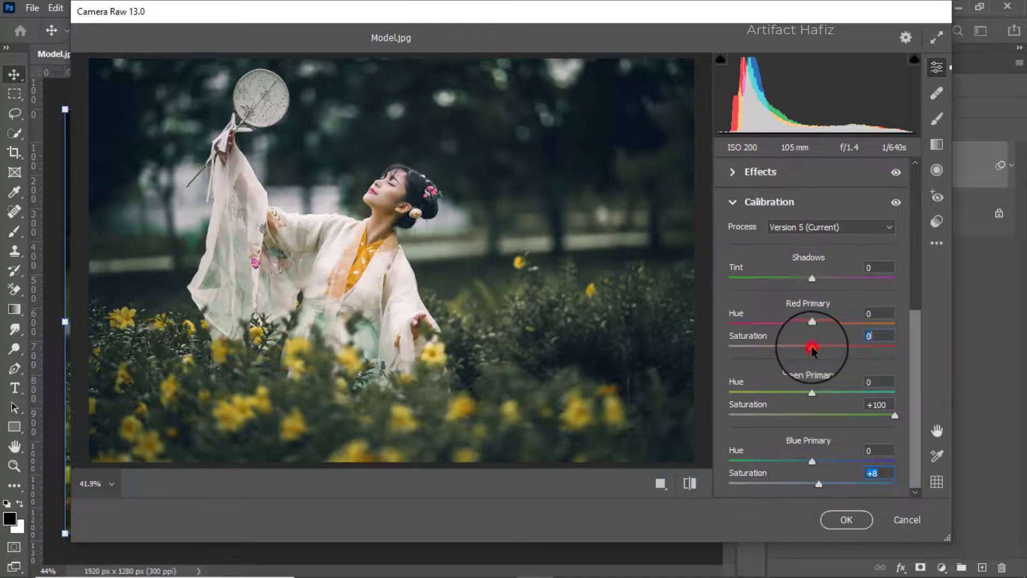
{"action": "mouse_move", "coordinate": [812, 349]}
{"action": "left_mouse_down"}
{"action": "mouse_move", "coordinate": [788, 352]}
{"action": "mouse_move", "coordinate": [798, 352]}
{"action": "left_mouse_up"}
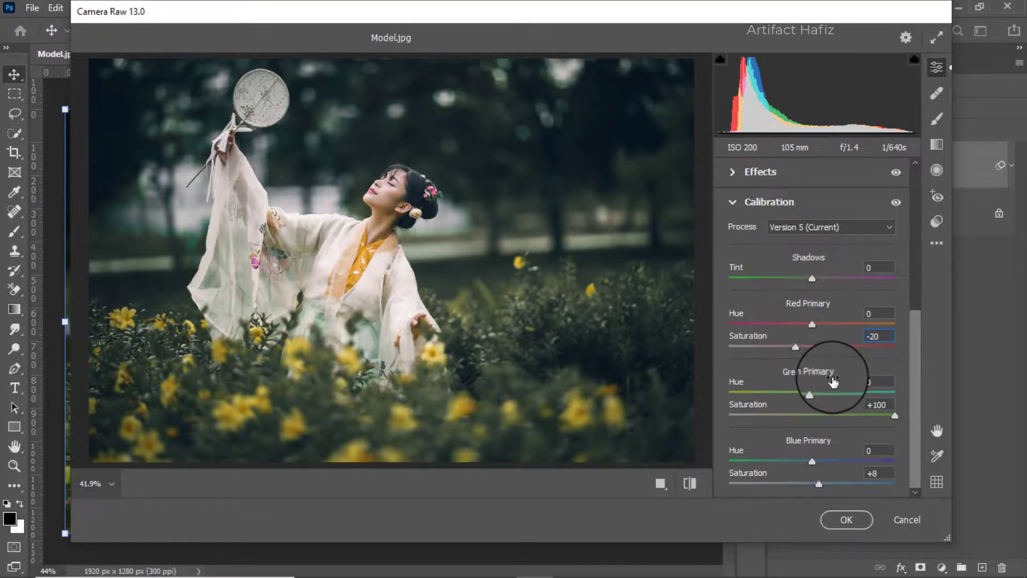
Step: Compare the before and after versions side by side and apply the Camera Raw adjustments to the layer
{"action": "left_click", "coordinate": [661, 484]}
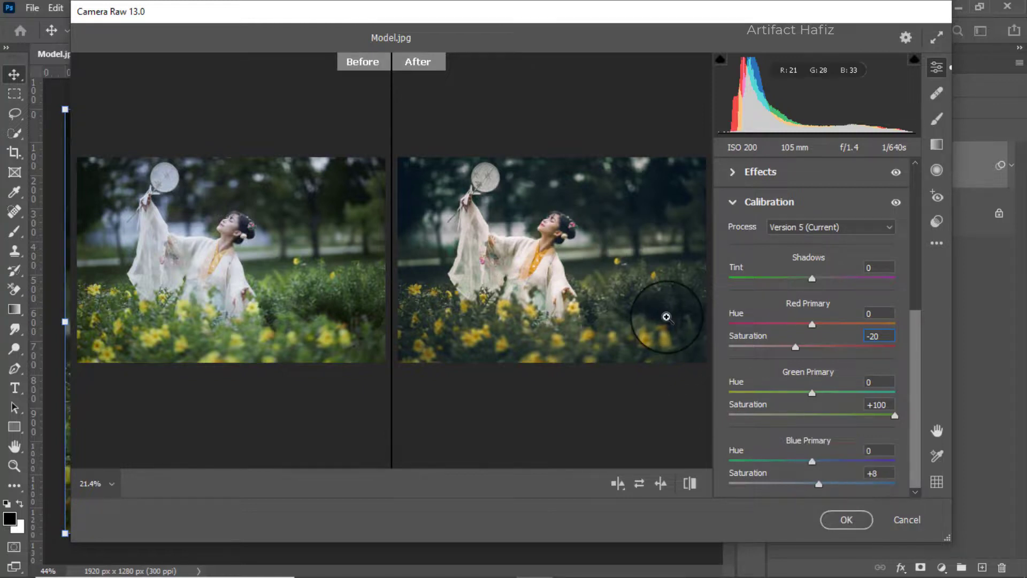
{"action": "left_click", "coordinate": [846, 519]}
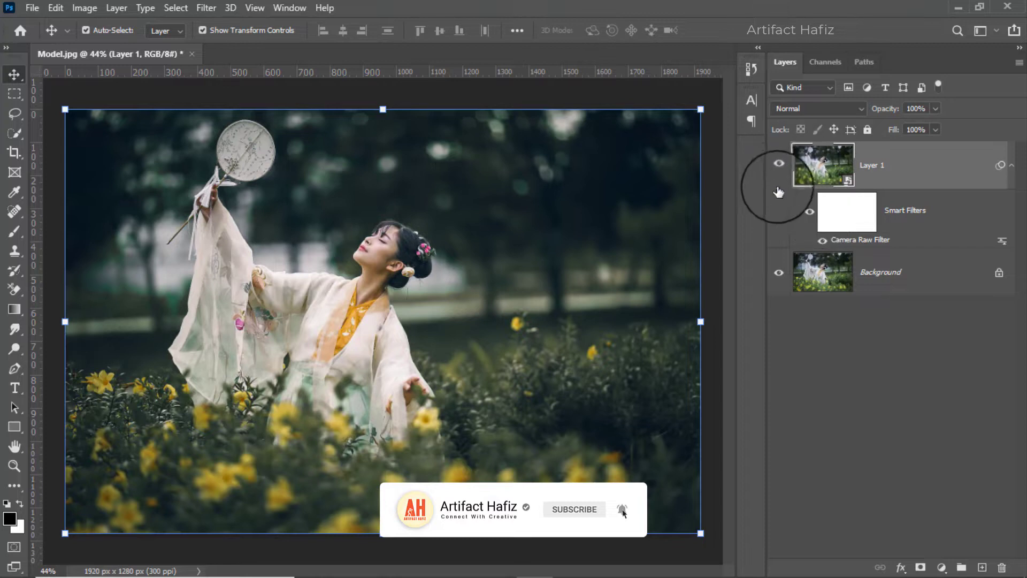
Step: Hide and show Layer 1 to compare the graded portrait with the original
{"action": "left_click", "coordinate": [779, 170]}
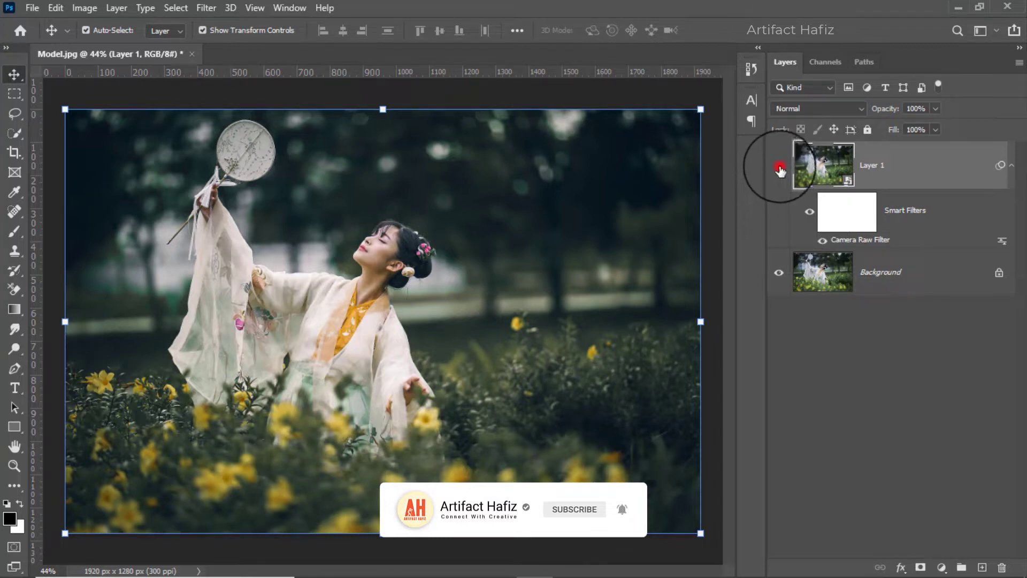
{"action": "left_click", "coordinate": [779, 167]}
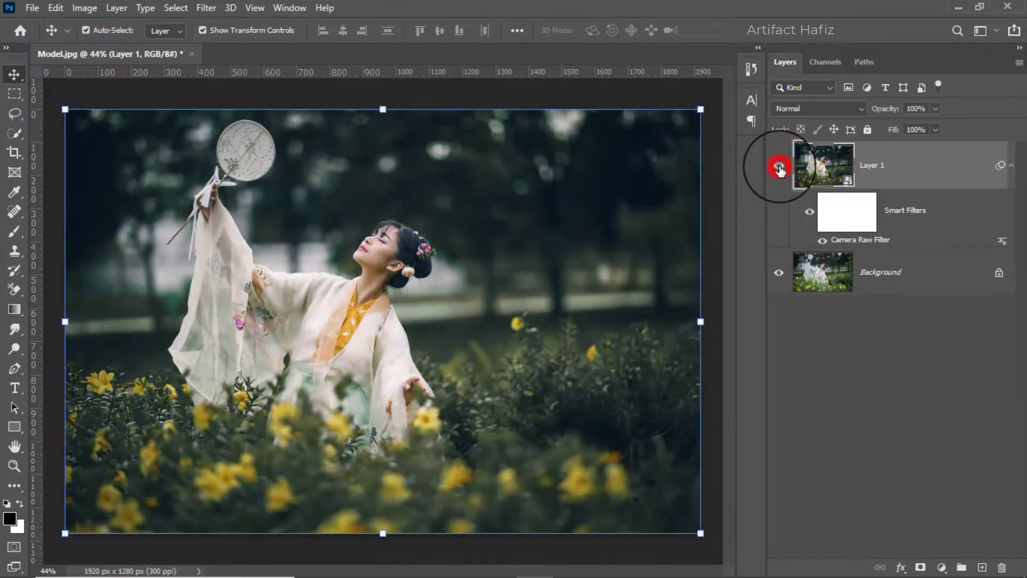